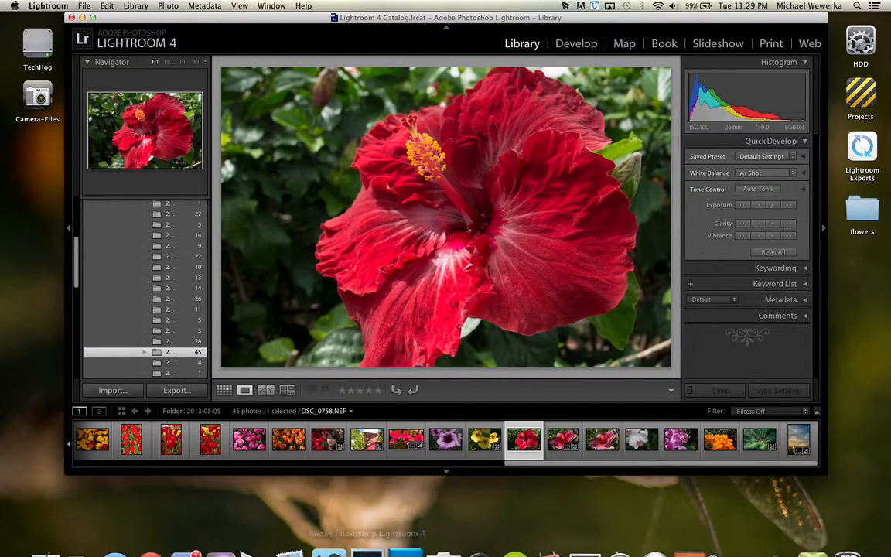
# Enlarge the Lightroom window to fill the screen and show the photos of the 2013 folder under Pictures.
pyautogui.click(92, 18)
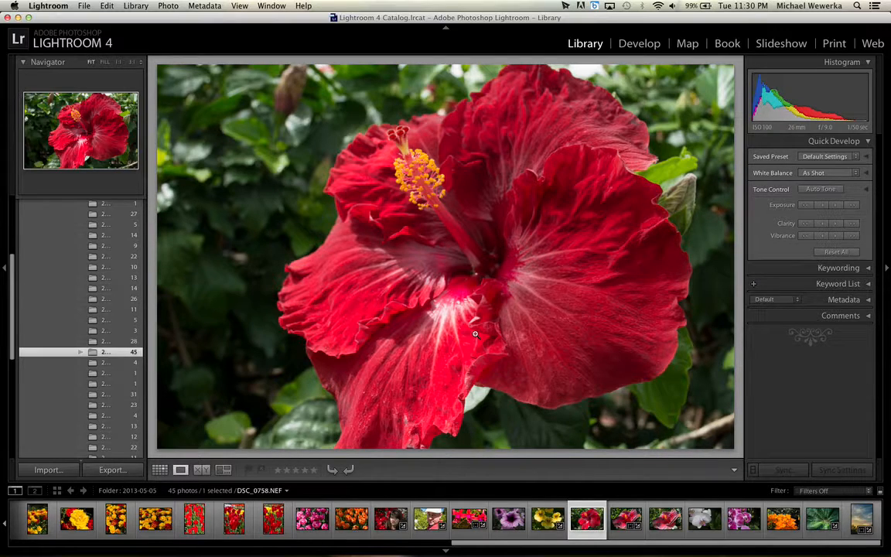
pyautogui.scroll(5, 78, 310)
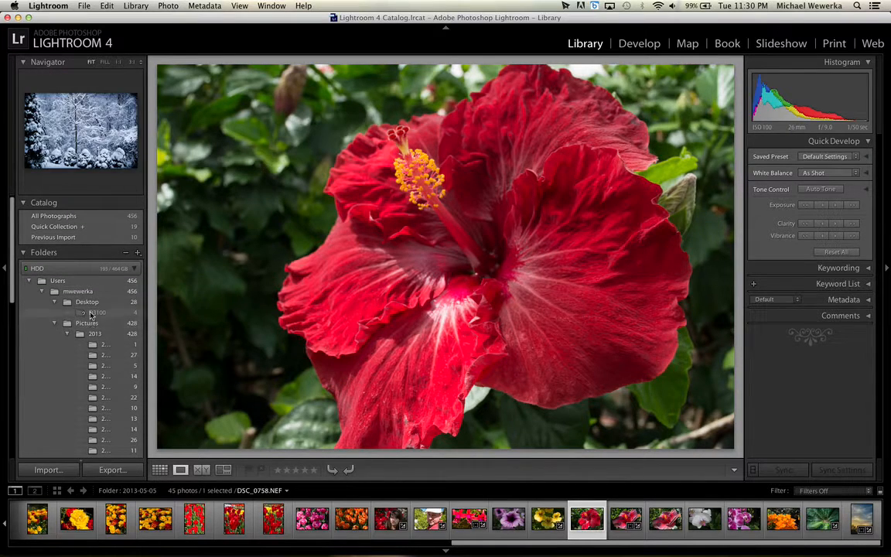
pyautogui.click(86, 270)
pyautogui.click(88, 268)
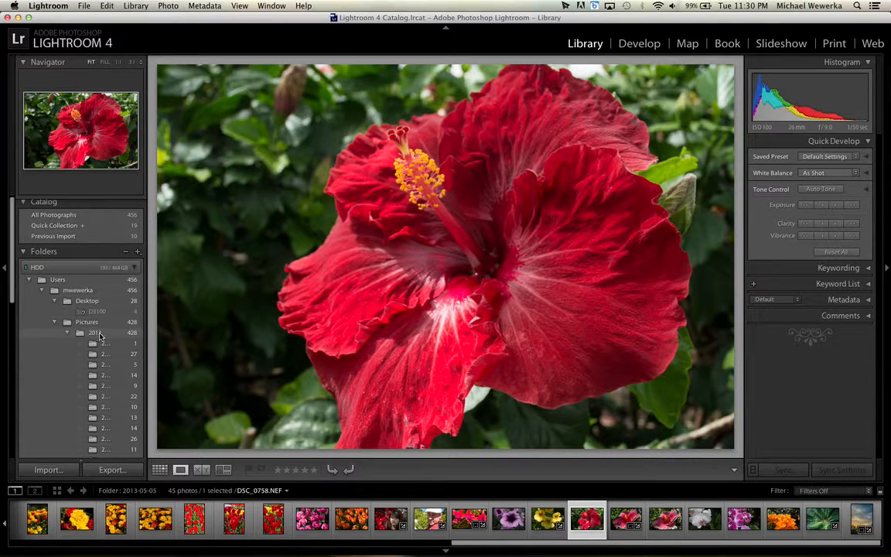
pyautogui.click(100, 335)
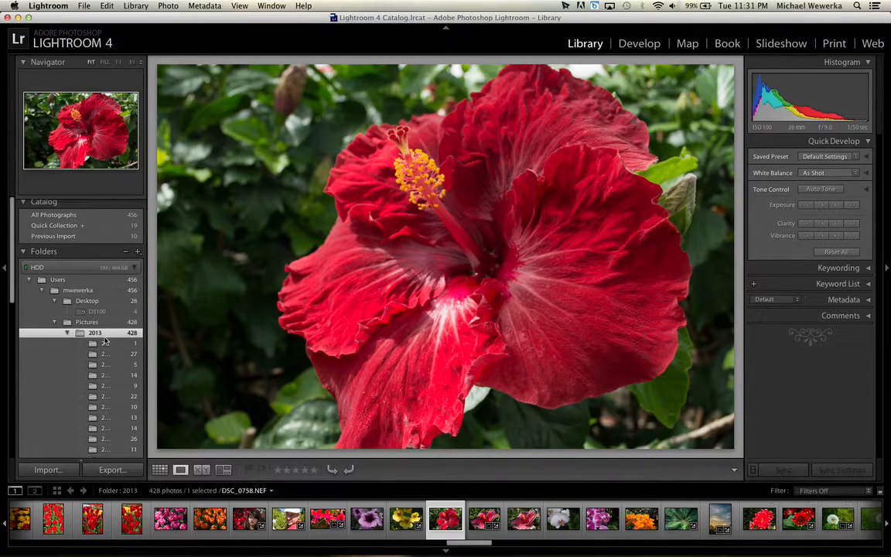
# Move the Lightroom window aside and open the 2013 folder inside Pictures from the HDD drive in Finder.
pyautogui.moveTo(547, 17); pyautogui.dragTo(463, 203)
pyautogui.click(861, 43)
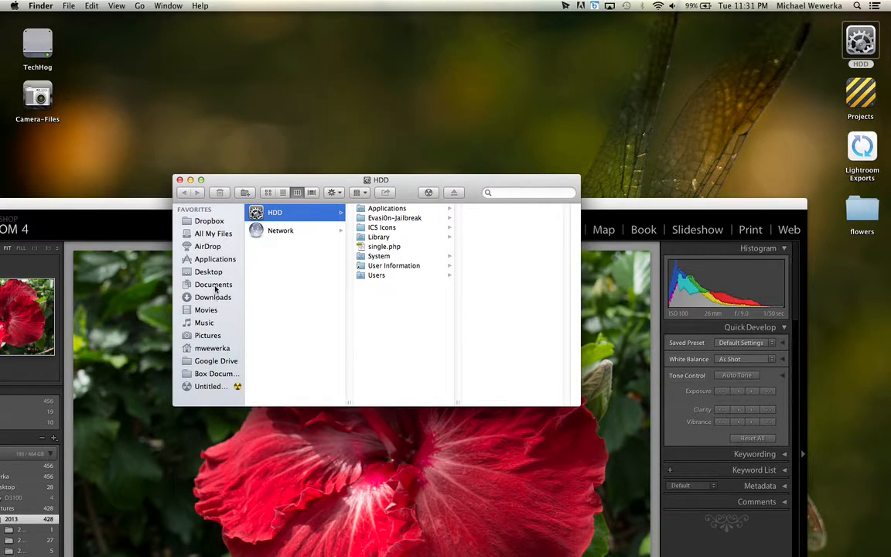
pyautogui.click(207, 335)
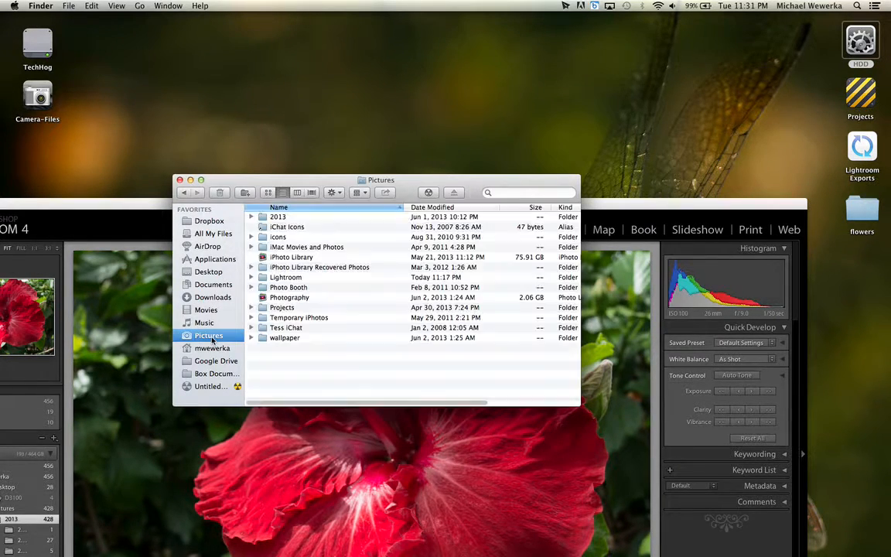
pyautogui.click(278, 219)
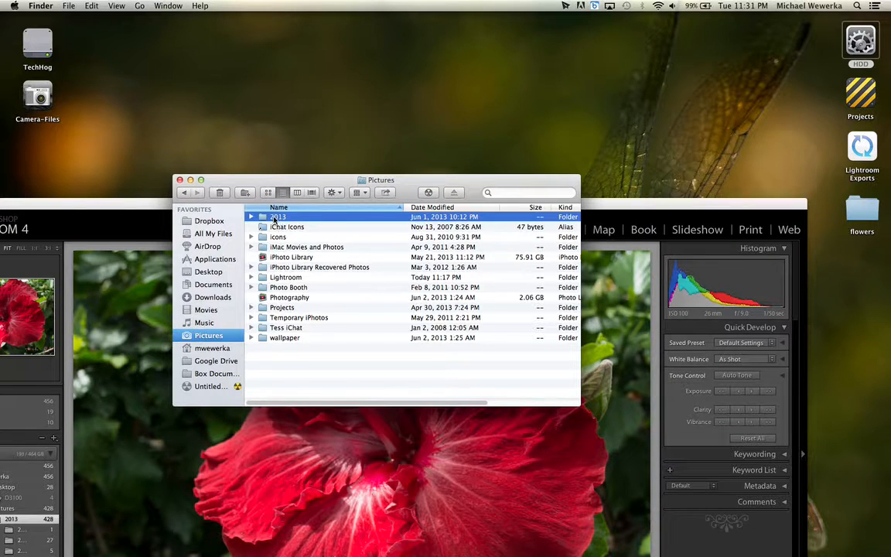
pyautogui.press('super+Down')
# Look through the dated folders in 2013, view the contents of 2013-05-18, and close the Finder window.
pyautogui.scroll(-10, 317, 255)
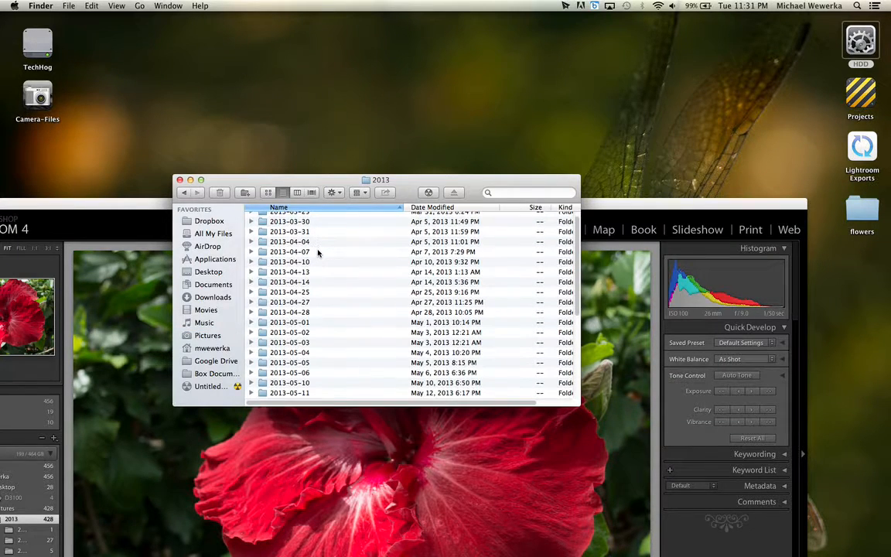
pyautogui.scroll(-8, 317, 255)
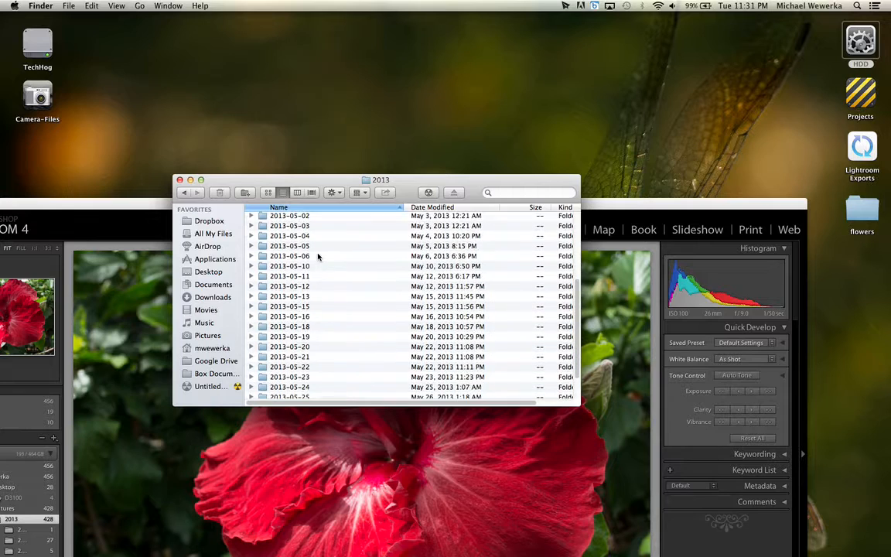
pyautogui.scroll(-3, 330, 273)
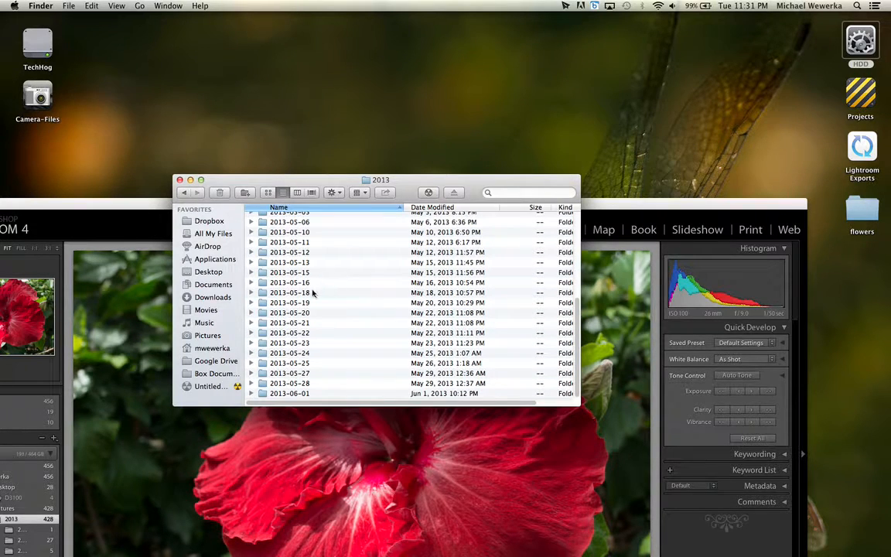
pyautogui.doubleClick(313, 293)
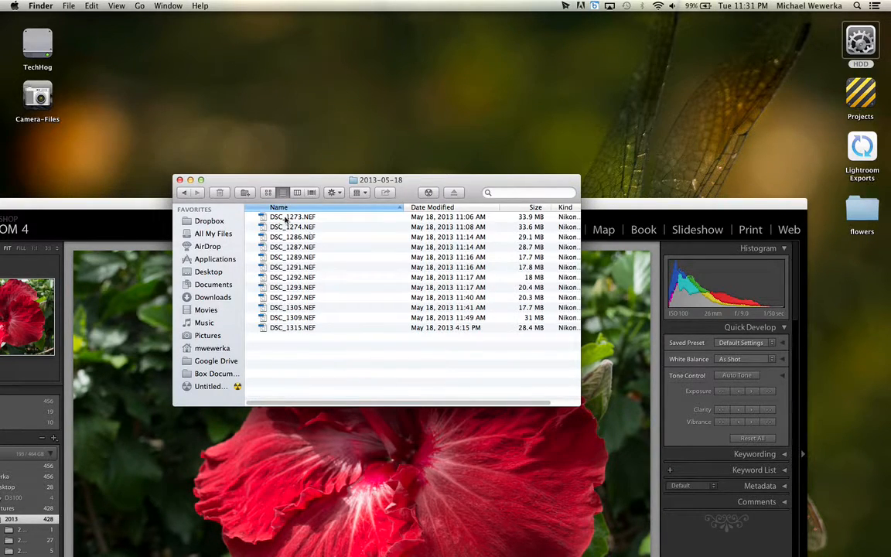
pyautogui.click(180, 180)
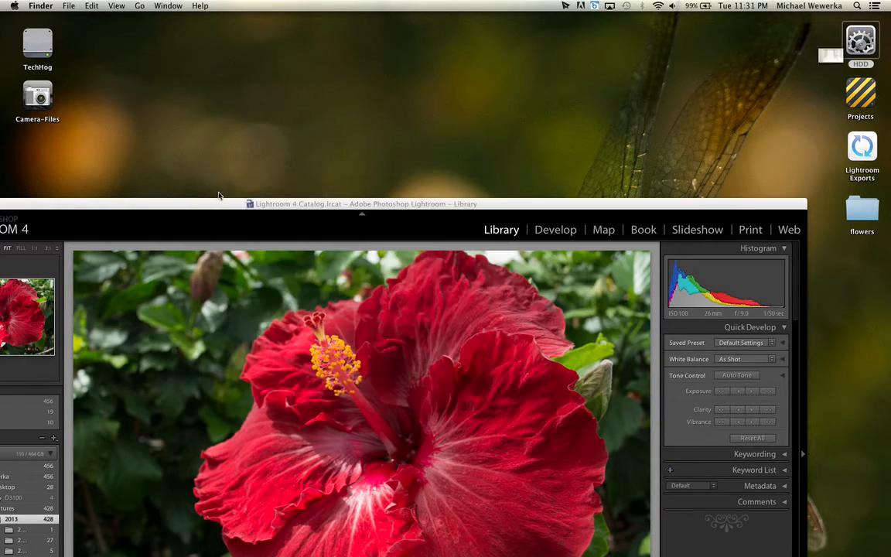
# Switch back to Lightroom, move its window back to fill the screen, and collapse the HDD folder tree.
pyautogui.click(287, 206)
pyautogui.moveTo(286, 206); pyautogui.dragTo(364, 6)
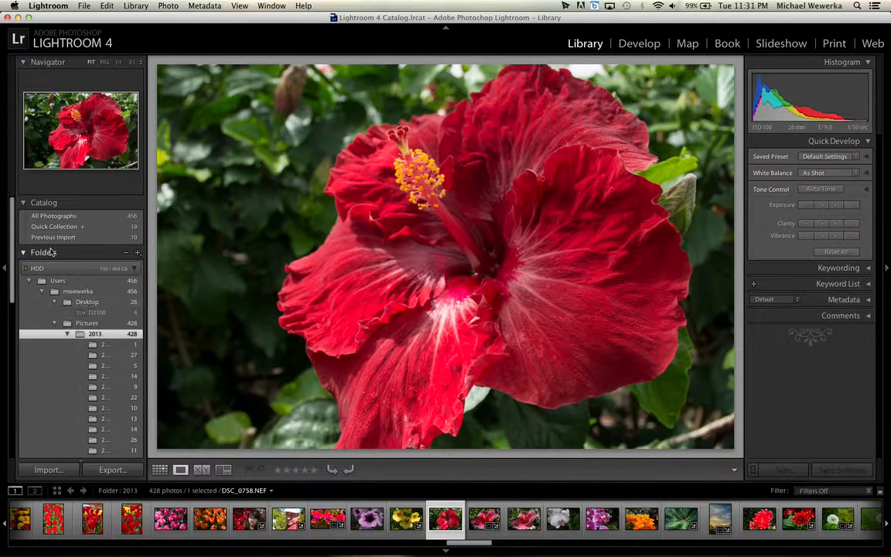
pyautogui.click(136, 269)
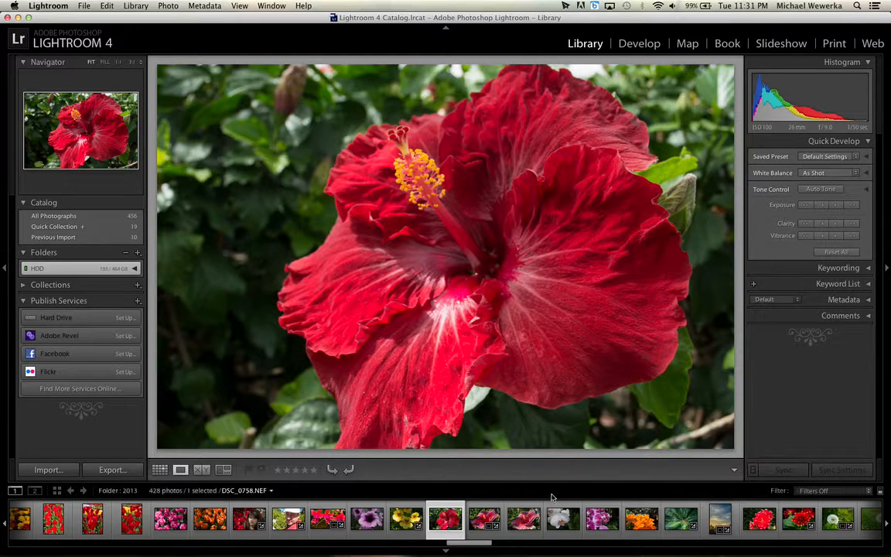
# Open the red and yellow dahlia photo DSC_0786.NEF in the Develop module and reset all its adjustments.
pyautogui.click(792, 525)
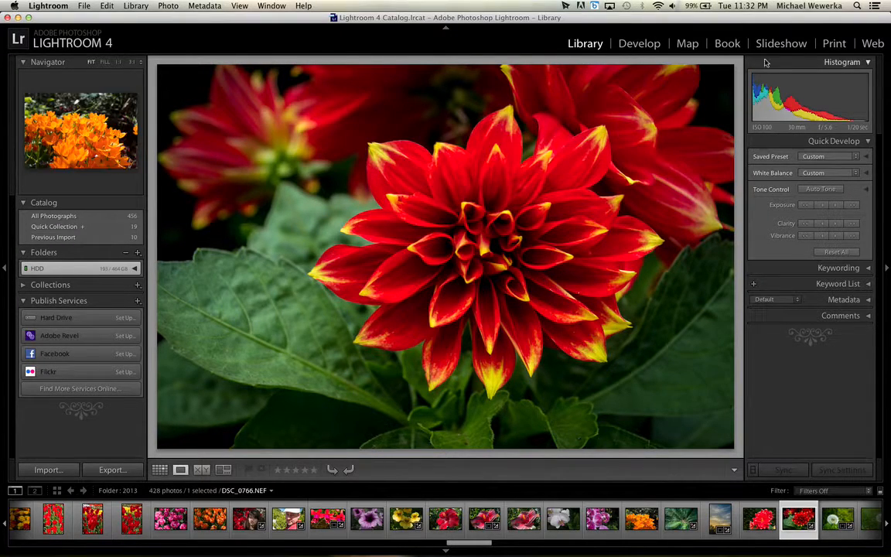
pyautogui.click(640, 44)
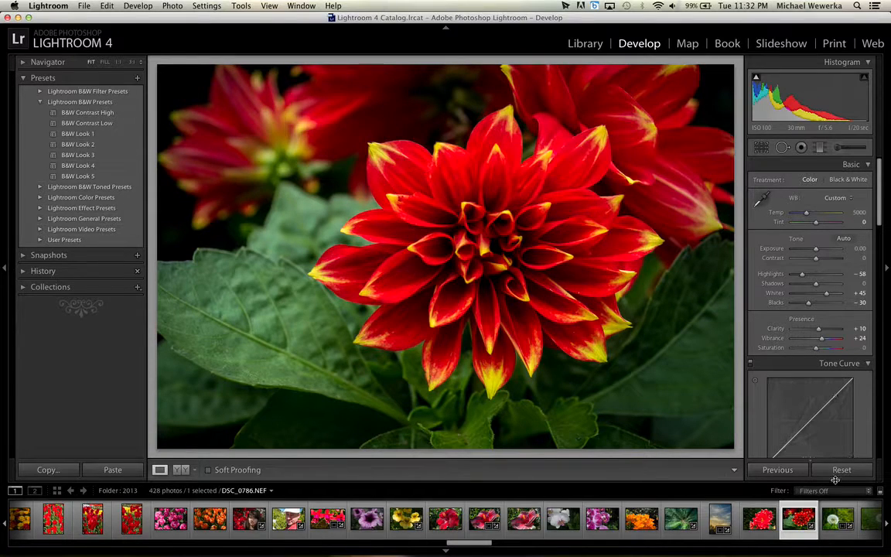
pyautogui.click(841, 470)
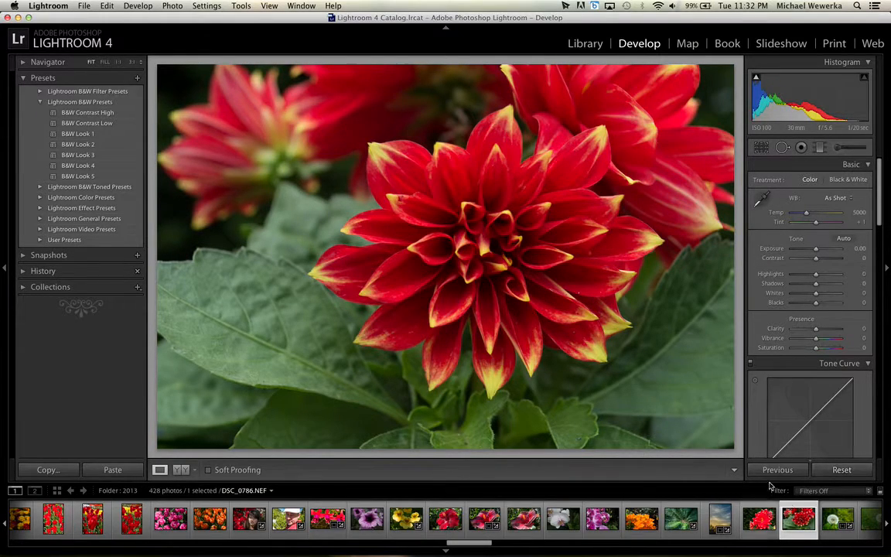
# Apply the previously selected photo's develop settings to the dahlia photo.
pyautogui.click(777, 469)
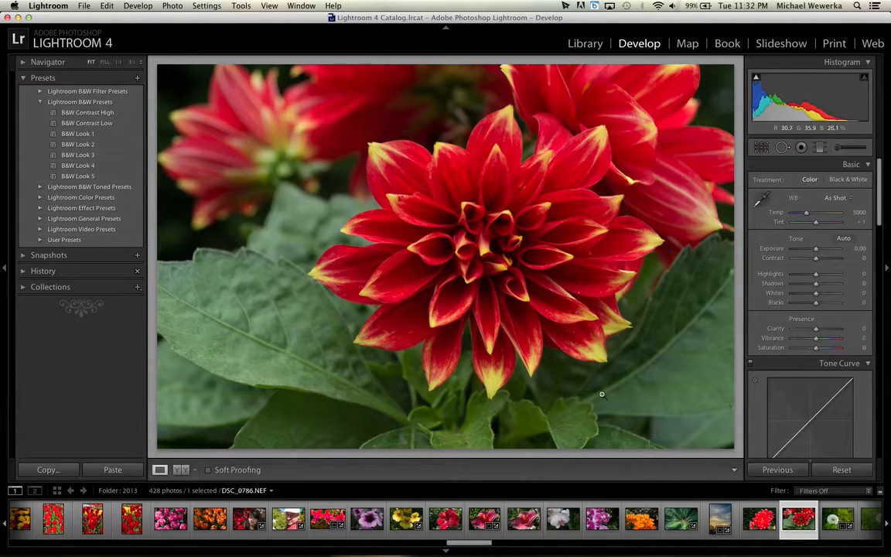
pyautogui.click(790, 467)
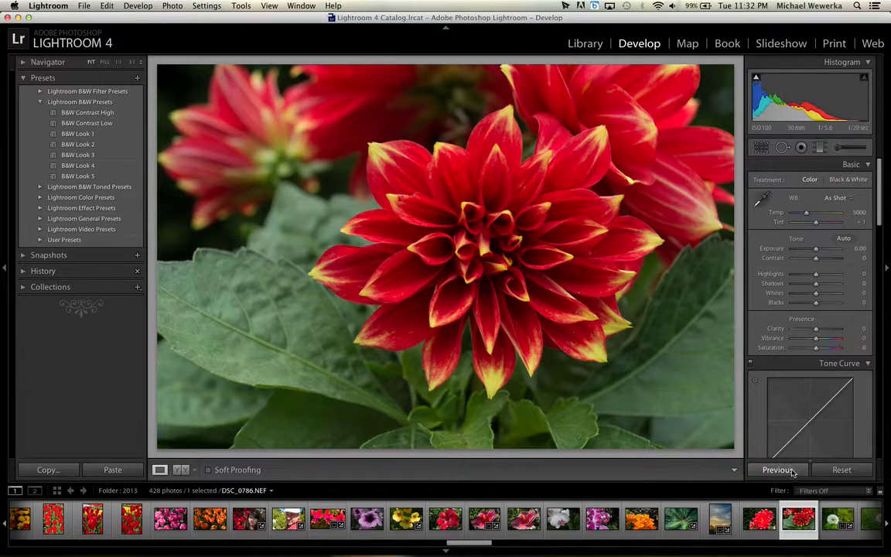
pyautogui.click(777, 470)
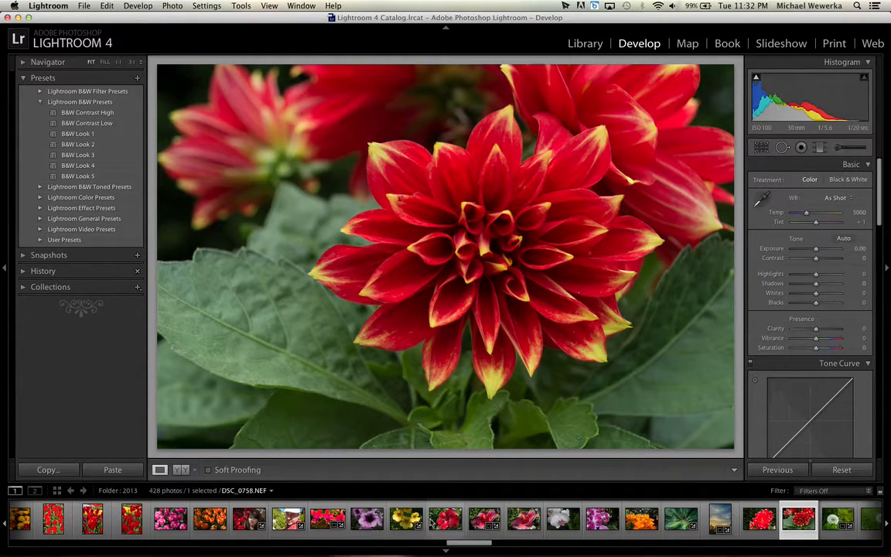
# Switch to the red hibiscus photo DSC_0758.NEF and hide the module picker and the filmstrip.
pyautogui.click(439, 520)
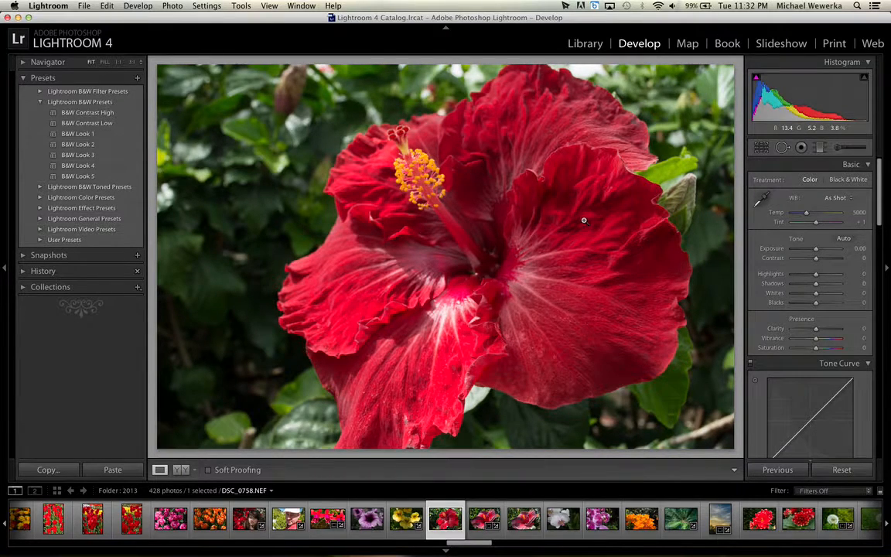
pyautogui.click(446, 29)
pyautogui.click(445, 29)
pyautogui.click(446, 29)
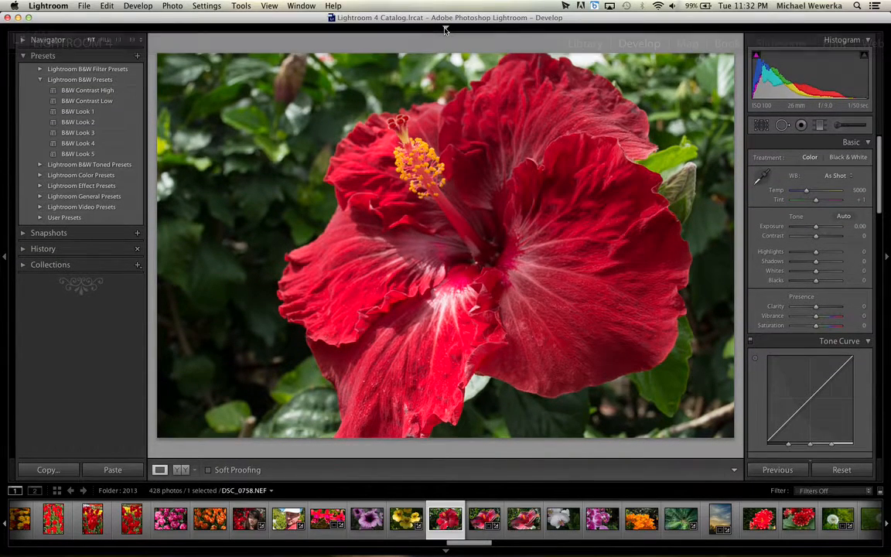
pyautogui.click(445, 550)
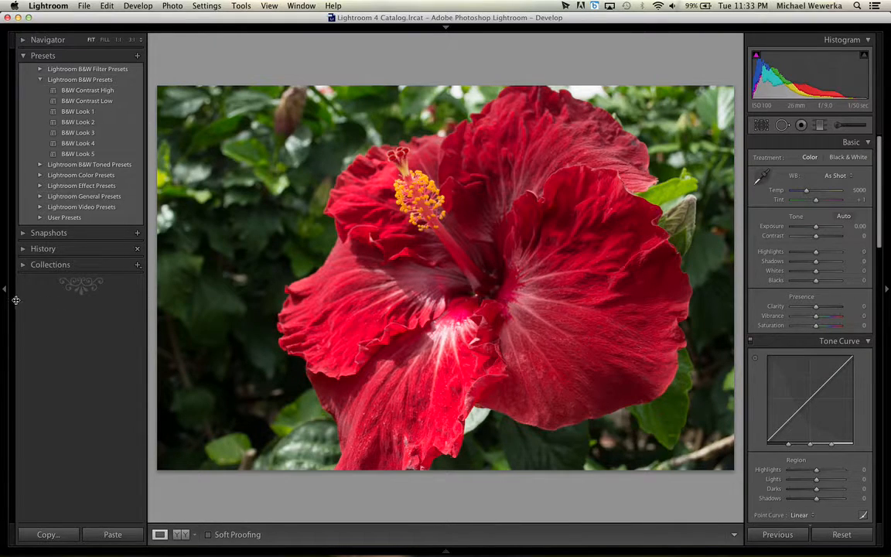
pyautogui.moveTo(146, 302)
pyautogui.mouseDown()
pyautogui.moveTo(164, 301)
pyautogui.moveTo(146, 301)
pyautogui.mouseUp()
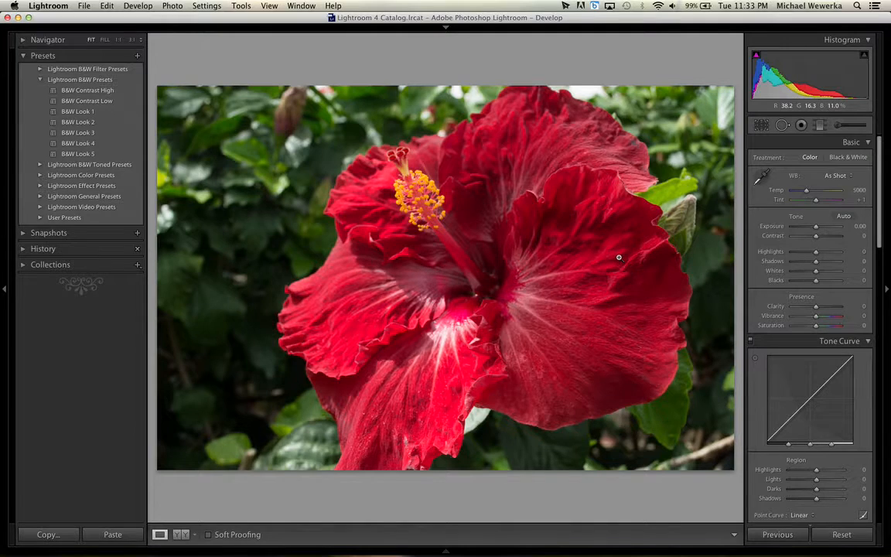
# Hide both side panels to enlarge the photo and bring them back.
pyautogui.press('Tab')
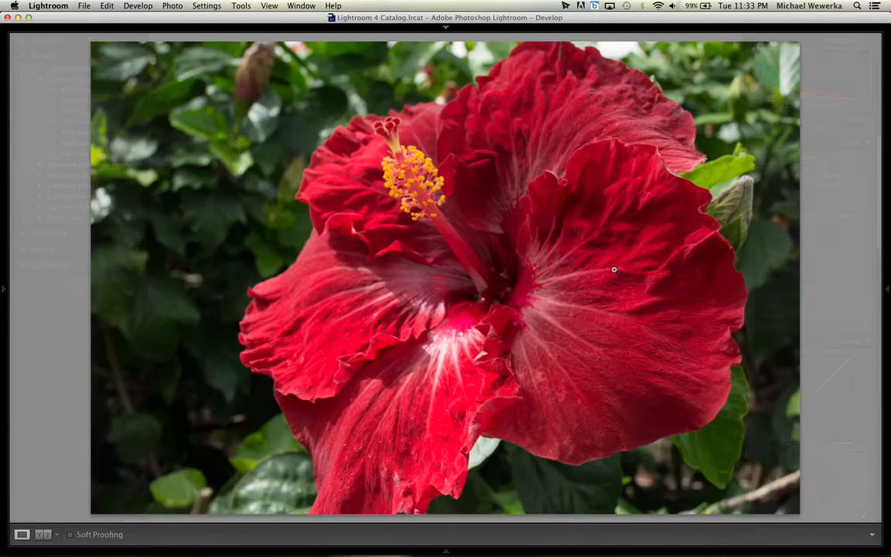
pyautogui.press('Tab')
pyautogui.press('Tab')
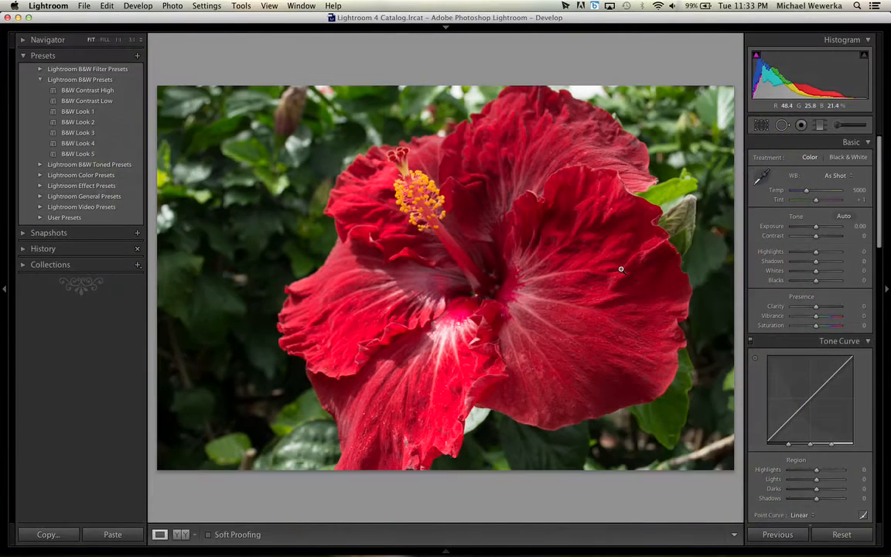
pyautogui.press('Tab')
# Crop the hibiscus photo from its upper-left corner down to the lower-right petal, apply the crop, and reselect the photo.
pyautogui.click(761, 126)
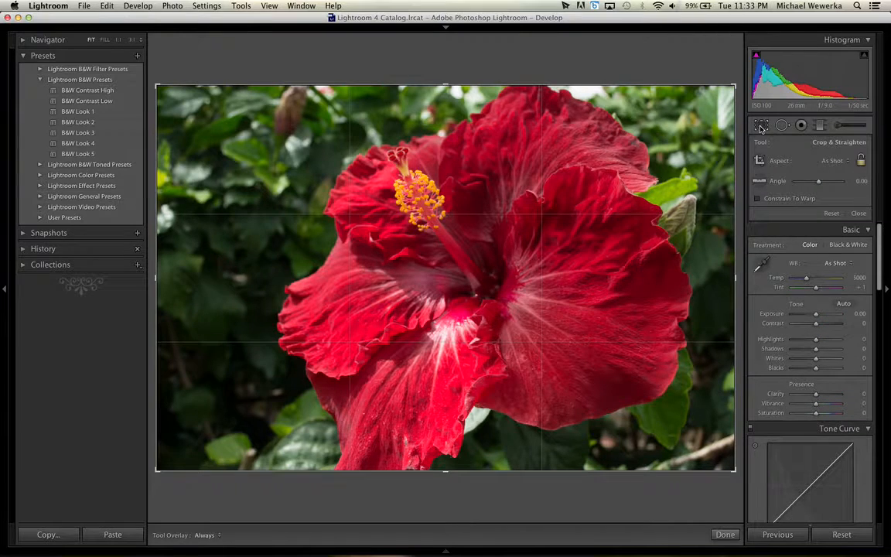
pyautogui.moveTo(417, 88); pyautogui.dragTo(460, 83)
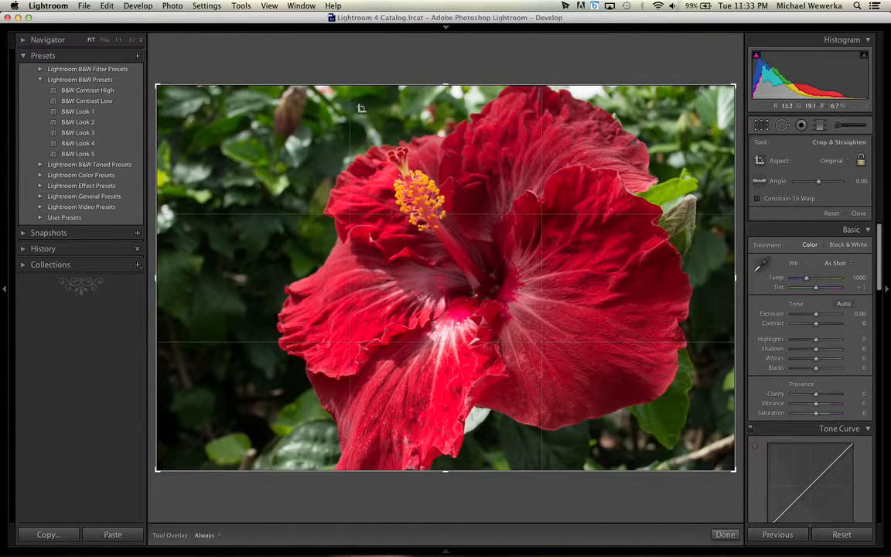
pyautogui.moveTo(158, 87); pyautogui.dragTo(318, 180)
pyautogui.click(729, 535)
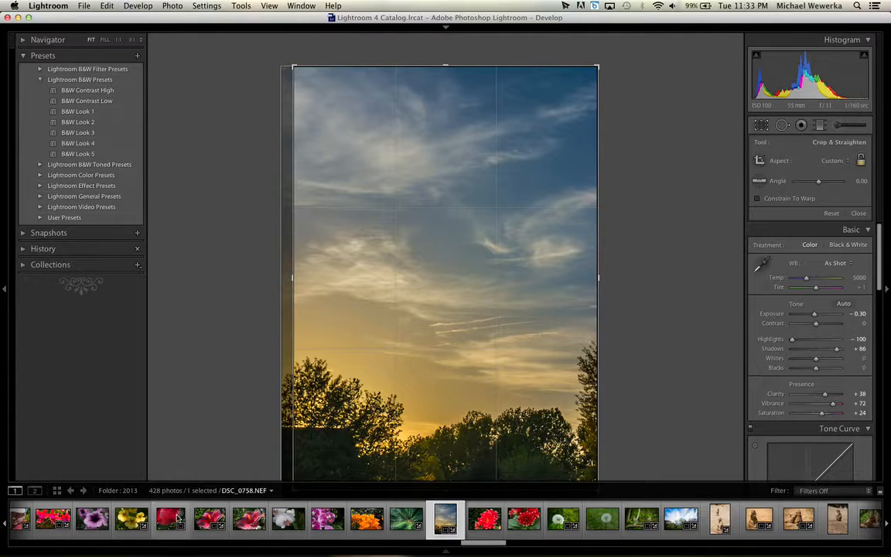
pyautogui.click(173, 517)
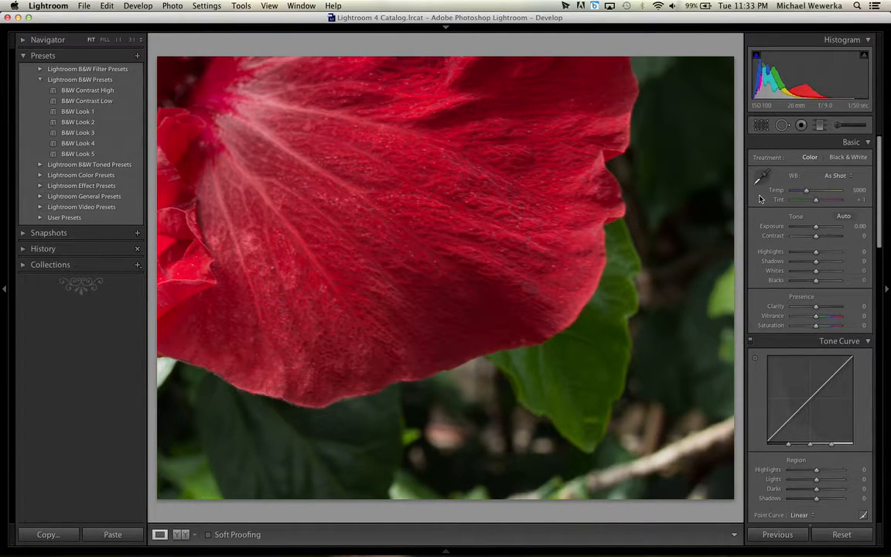
# Reopen the hibiscus photo's crop, extend it back to the full original frame, and apply it.
pyautogui.click(761, 126)
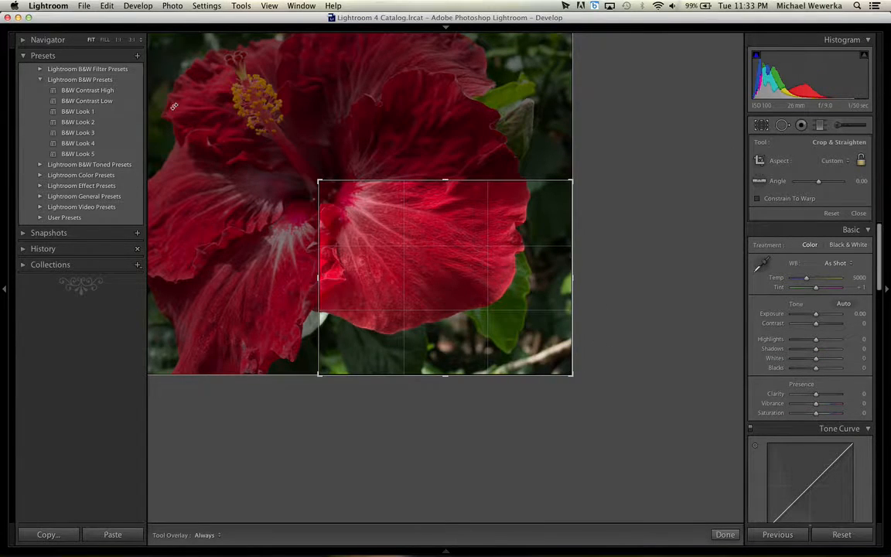
pyautogui.moveTo(287, 165); pyautogui.dragTo(129, 74)
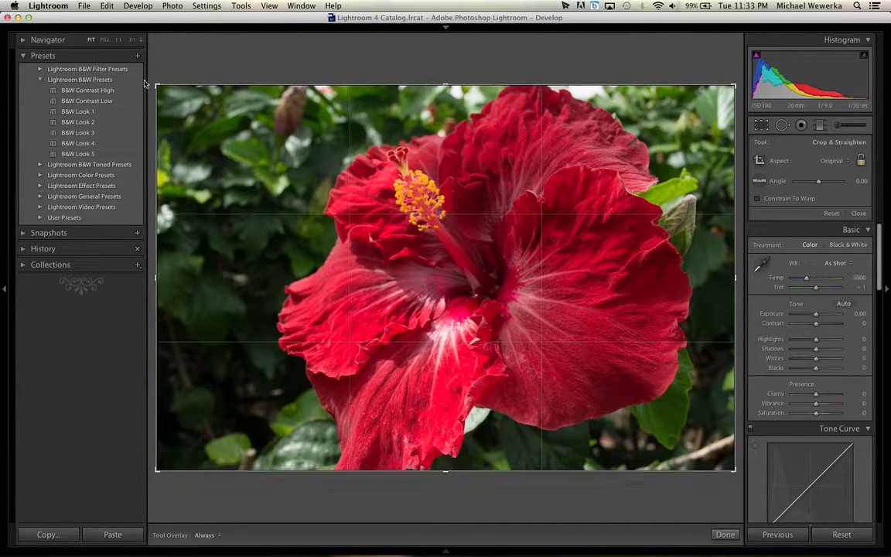
pyautogui.click(724, 534)
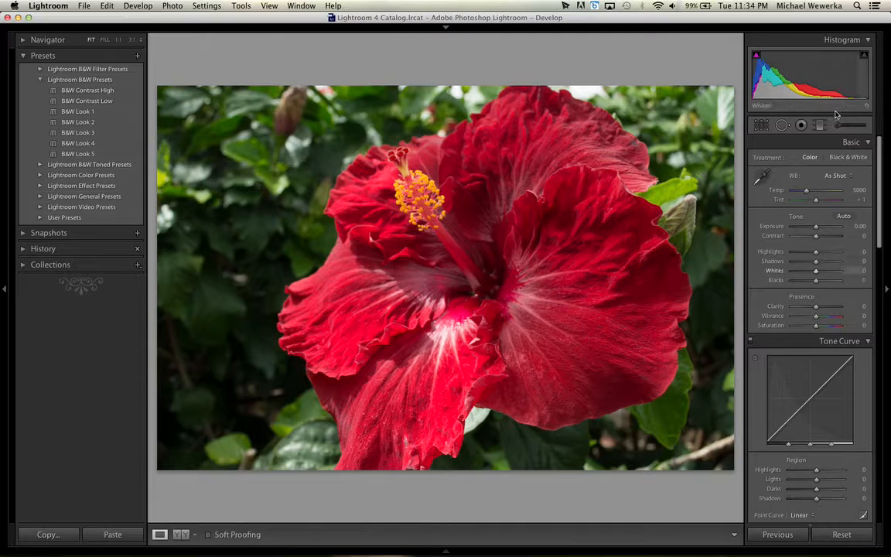
# Bring up the options of the Spot Removal, Red Eye Correction and Graduated Filter tools one after another.
pyautogui.click(782, 125)
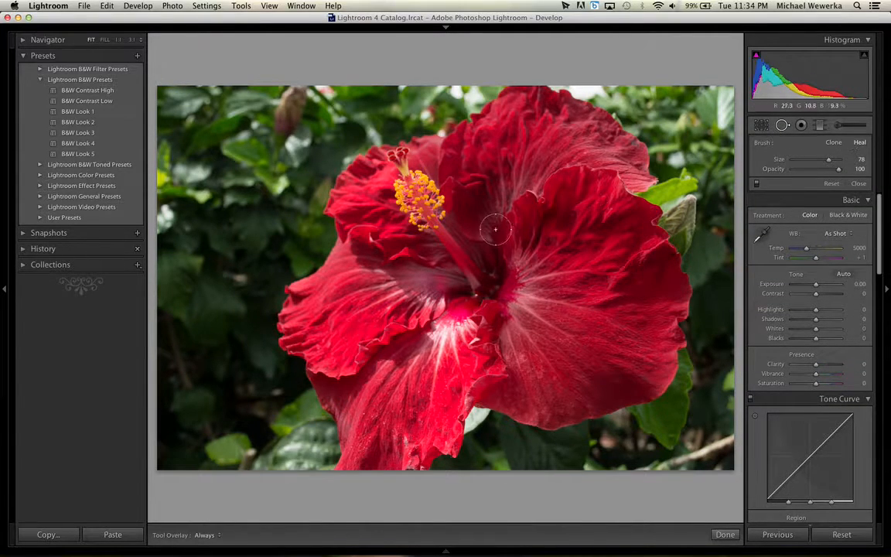
pyautogui.click(802, 127)
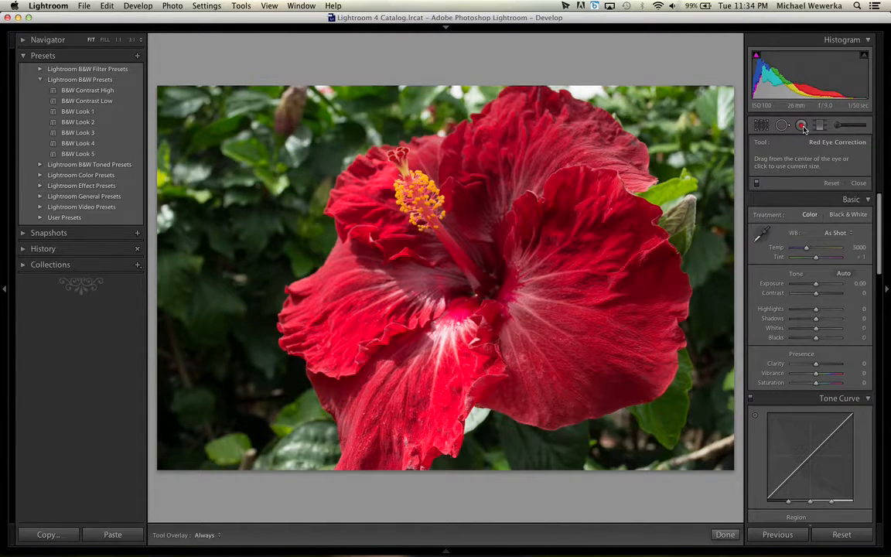
pyautogui.click(821, 126)
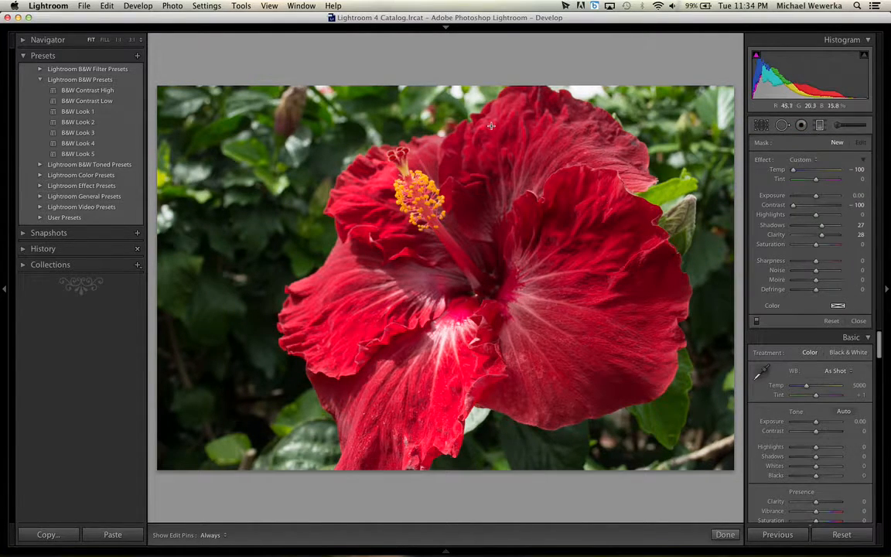
# Try a graduated filter drawn from the upper petals to the lower petals with temperature 92, and undo both changes.
pyautogui.moveTo(434, 126); pyautogui.dragTo(430, 347)
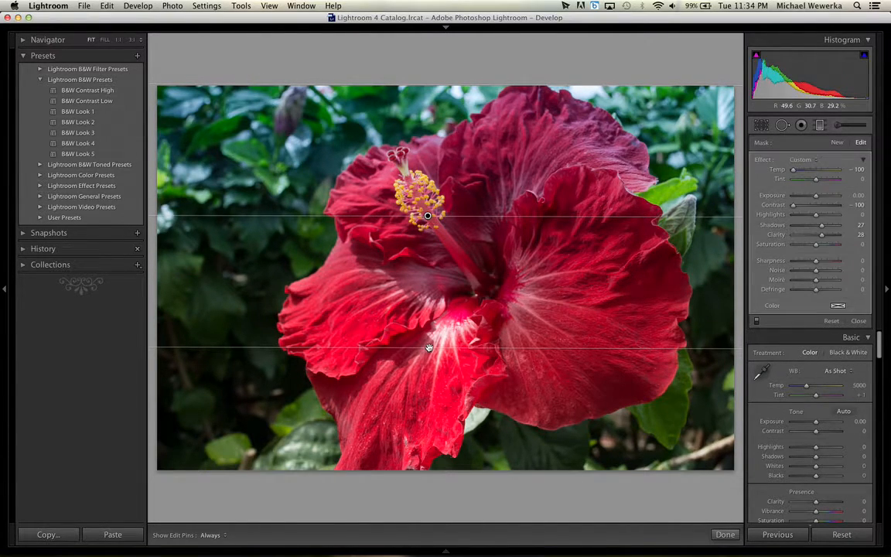
pyautogui.moveTo(793, 169); pyautogui.dragTo(837, 177)
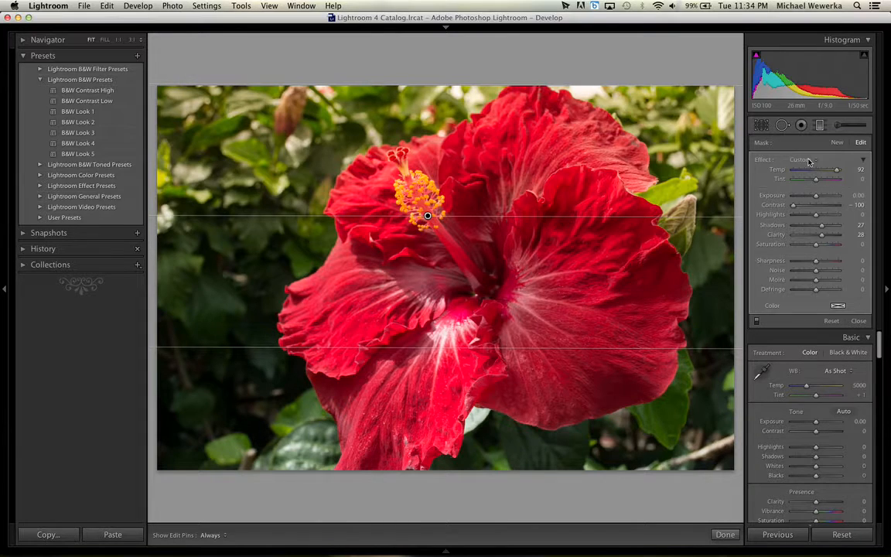
pyautogui.press('Return')
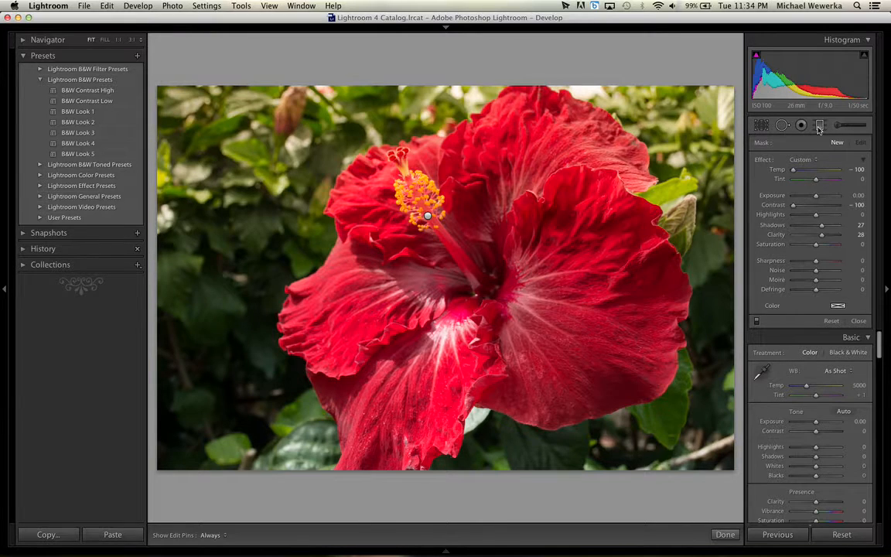
pyautogui.press('super+z')
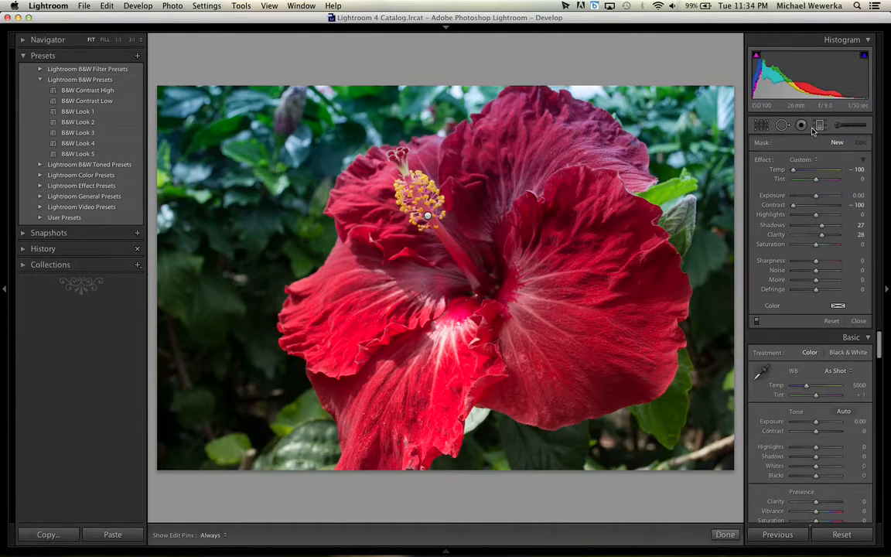
pyautogui.press('super+z')
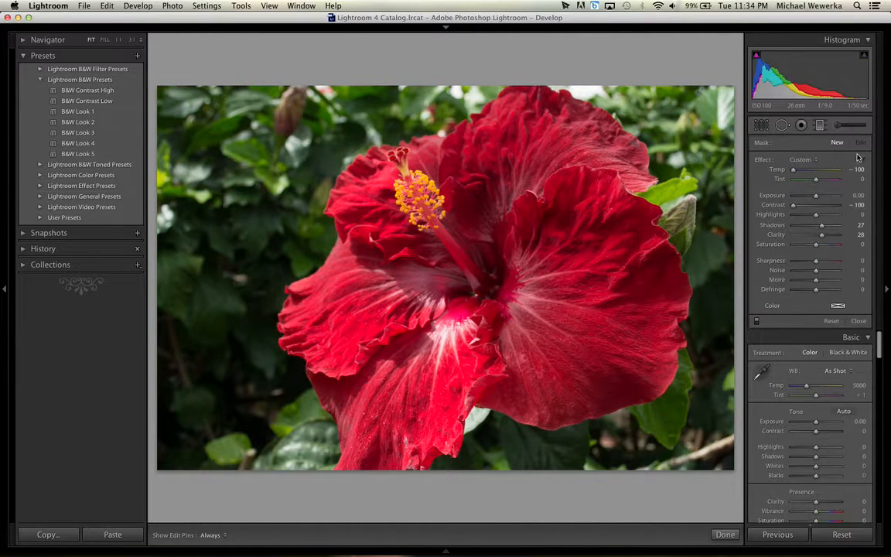
# Paint over the upper part of the flower's large right-hand petal with the Adjustment Brush, hiding the edit pins while painting.
pyautogui.click(851, 126)
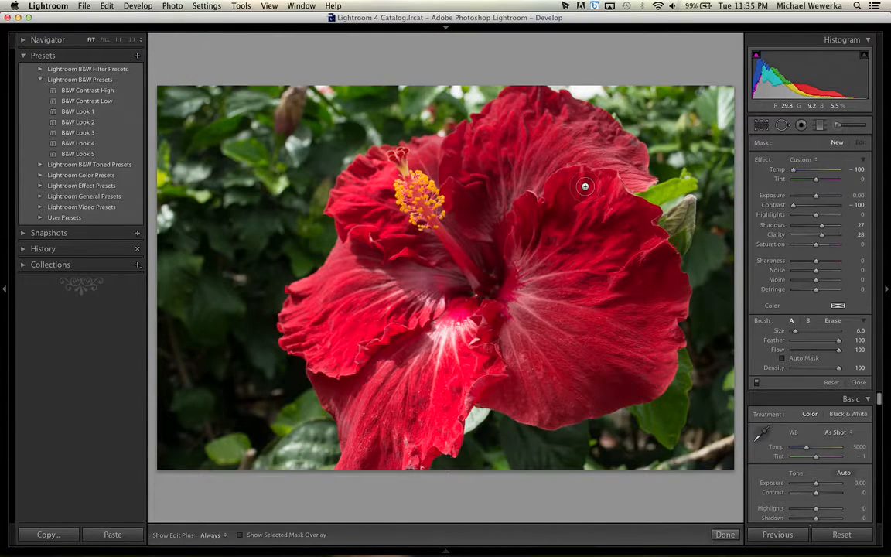
pyautogui.press('h')
pyautogui.moveTo(558, 218)
pyautogui.mouseDown()
pyautogui.moveTo(616, 202)
pyautogui.moveTo(616, 214)
pyautogui.moveTo(590, 221)
pyautogui.moveTo(578, 248)
pyautogui.moveTo(603, 234)
pyautogui.moveTo(639, 259)
pyautogui.mouseUp()
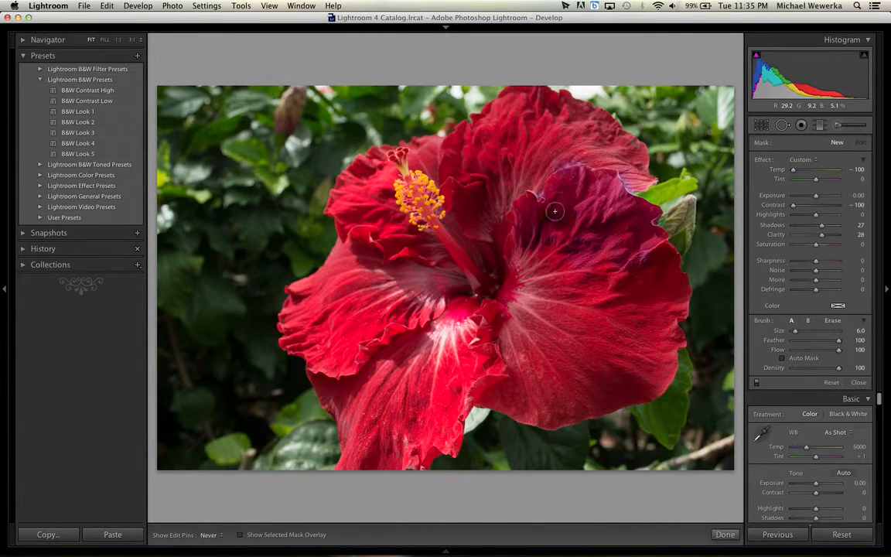
pyautogui.moveTo(492, 239); pyautogui.dragTo(664, 315)
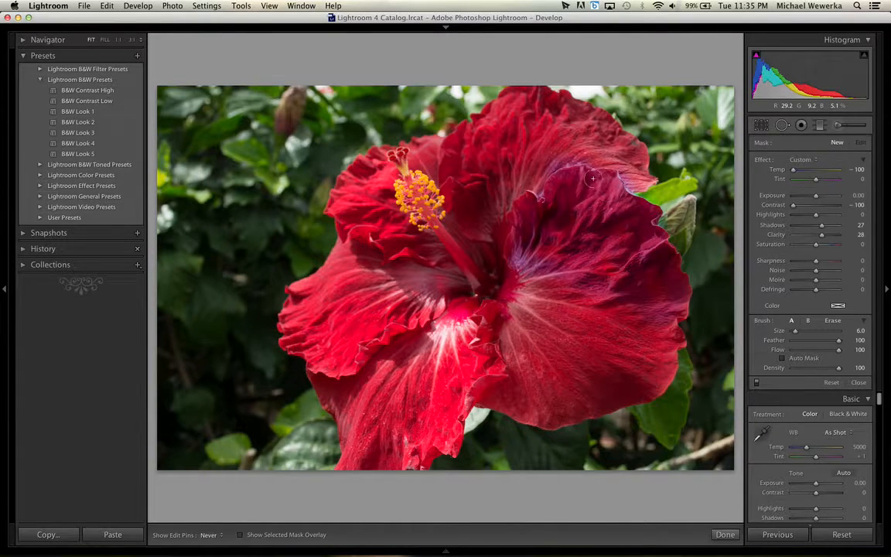
pyautogui.press('h')
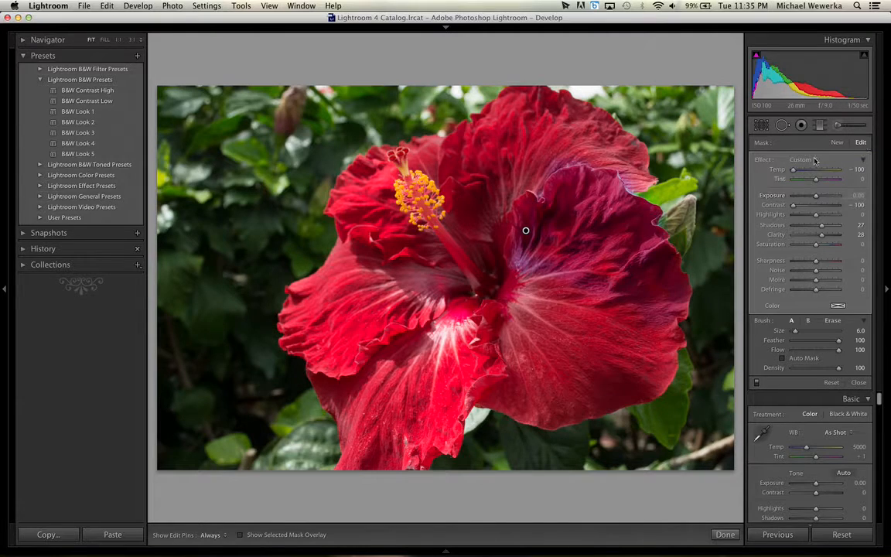
# Set the painted petal adjustment's temperature to 100, delete the adjustment and close the Adjustment Brush.
pyautogui.moveTo(793, 171); pyautogui.dragTo(840, 172)
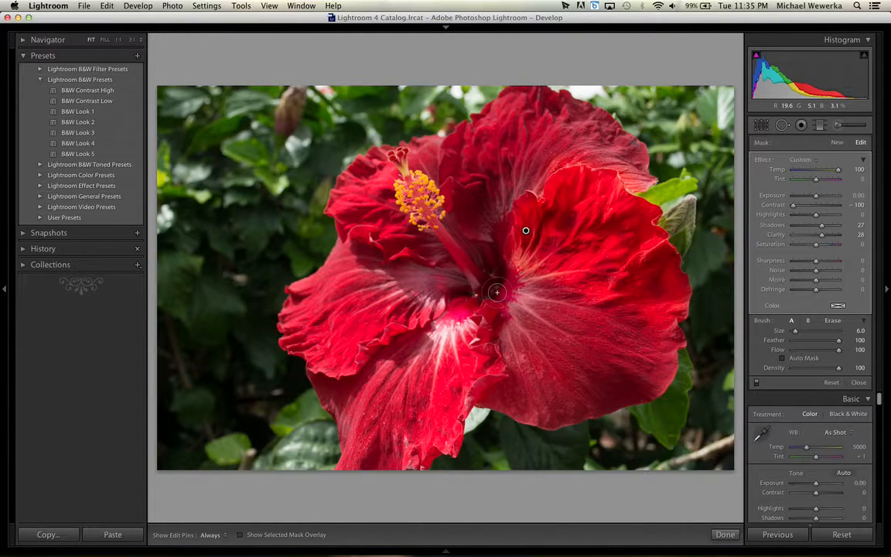
pyautogui.press('Delete')
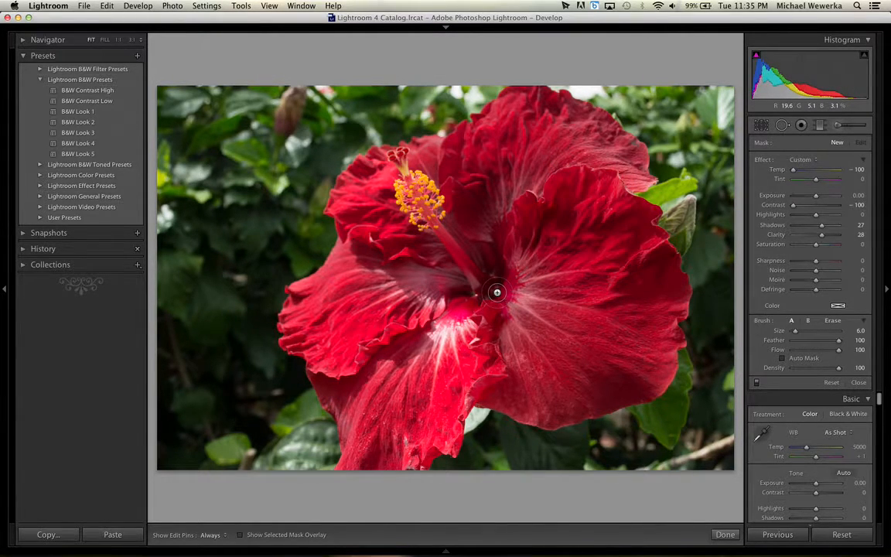
pyautogui.click(854, 125)
pyautogui.click(854, 125)
pyautogui.click(854, 125)
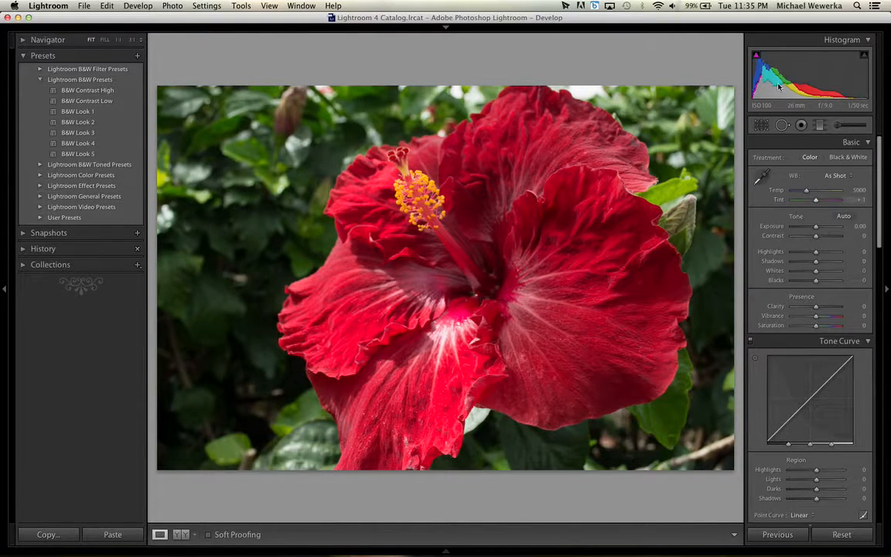
# Try raising the photo's Shadows to +97 and undo the change.
pyautogui.moveTo(815, 261); pyautogui.dragTo(840, 261)
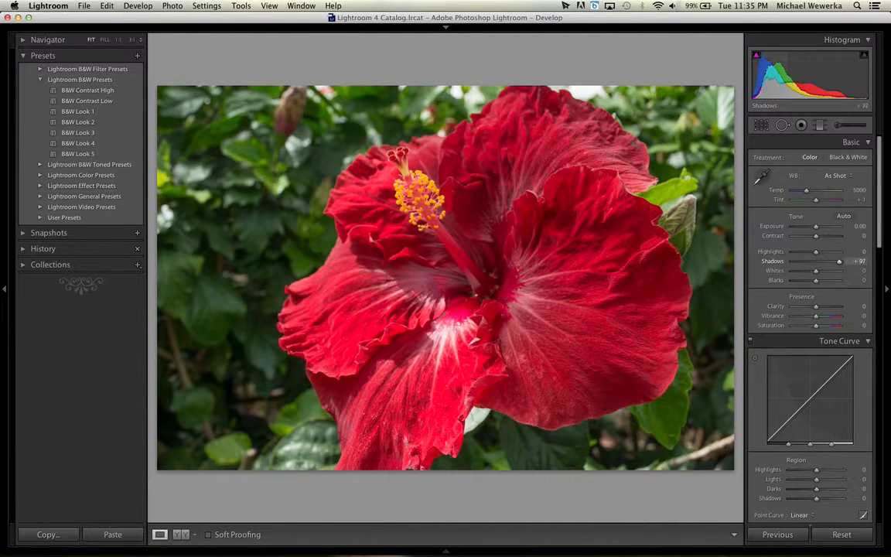
pyautogui.press('super+z')
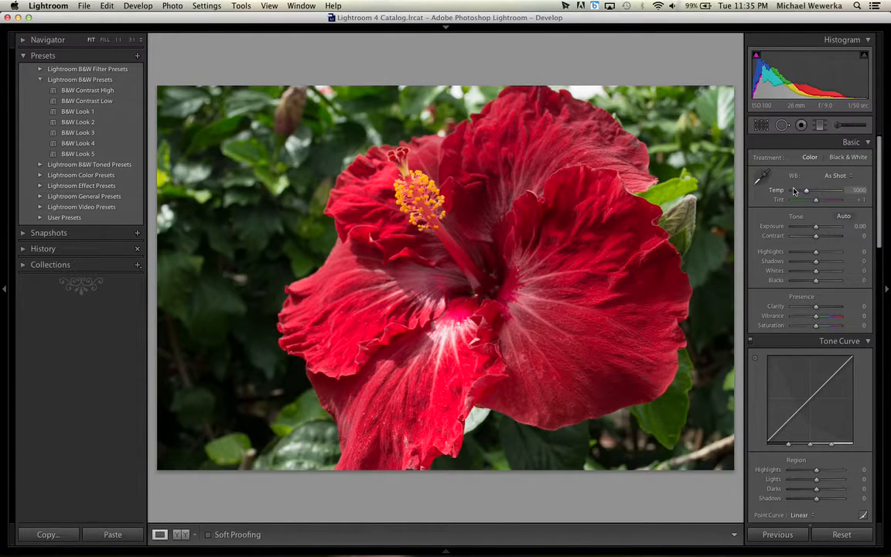
# Try the Auto, Daylight, Cloudy and Shade white balance presets on the hibiscus photo in turn.
pyautogui.click(850, 176)
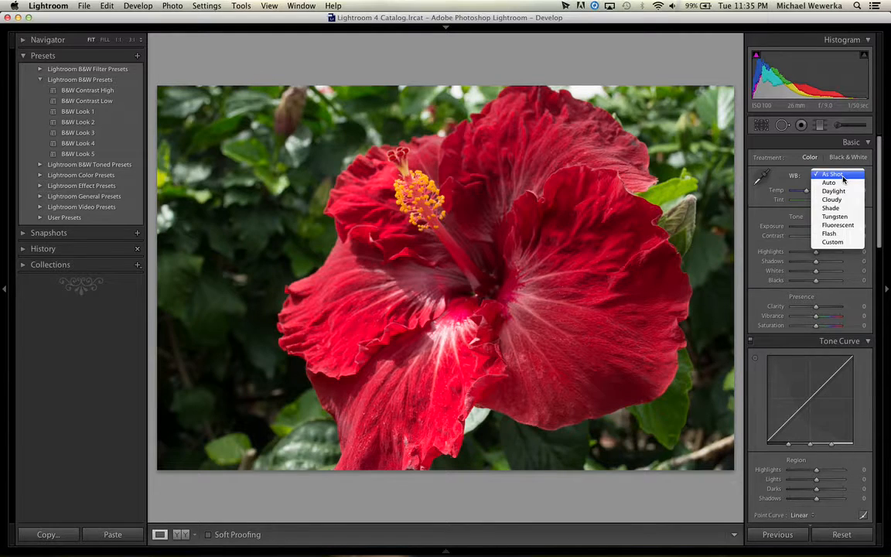
pyautogui.click(842, 183)
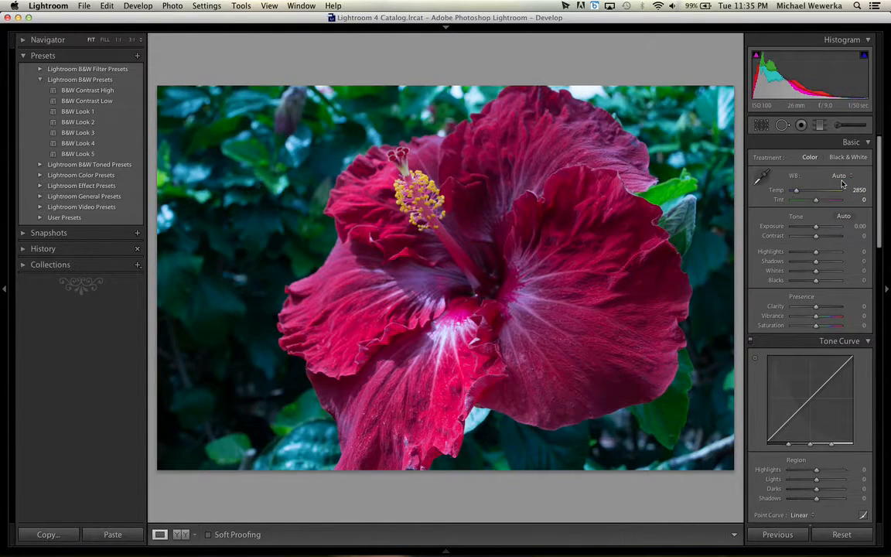
pyautogui.click(841, 178)
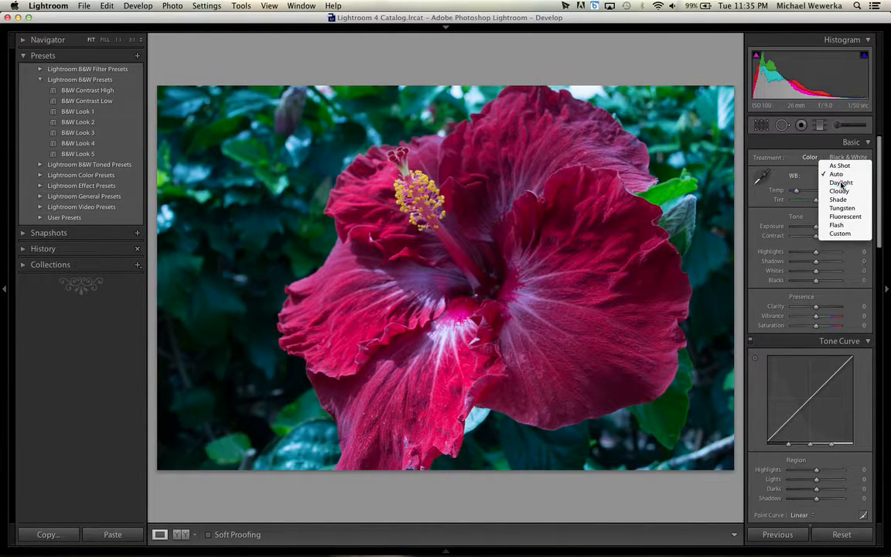
pyautogui.click(841, 184)
pyautogui.click(841, 178)
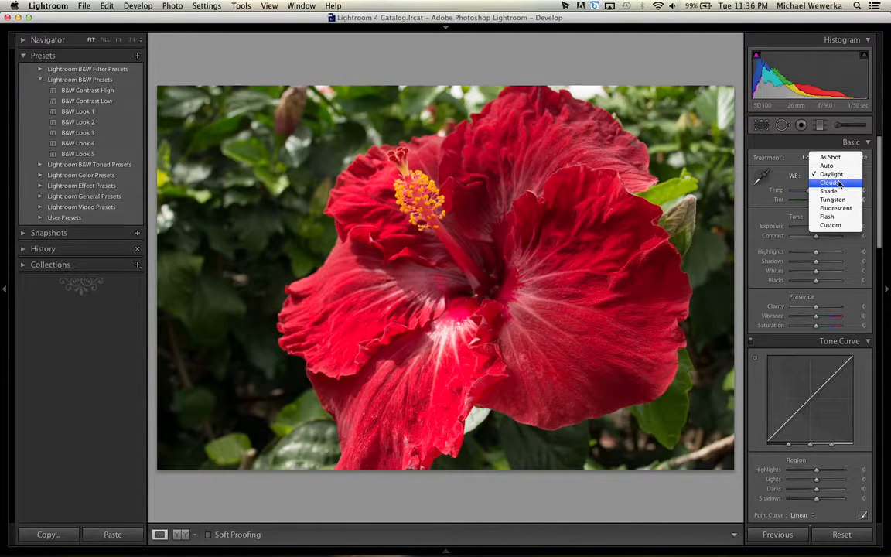
pyautogui.click(840, 184)
pyautogui.click(841, 178)
pyautogui.click(841, 183)
# Try the Tungsten, Fluorescent, Flash and Custom white balance presets in turn and return the white balance to As Shot.
pyautogui.click(840, 178)
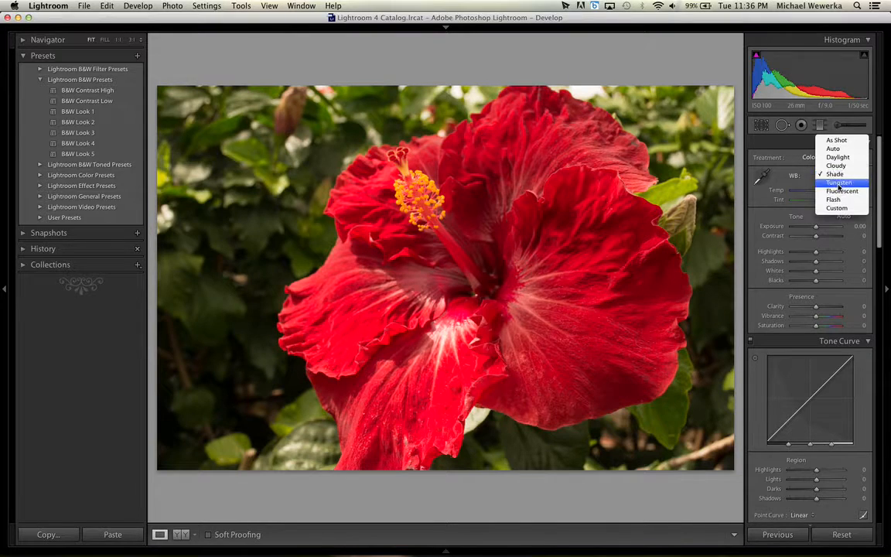
pyautogui.click(841, 184)
pyautogui.click(841, 179)
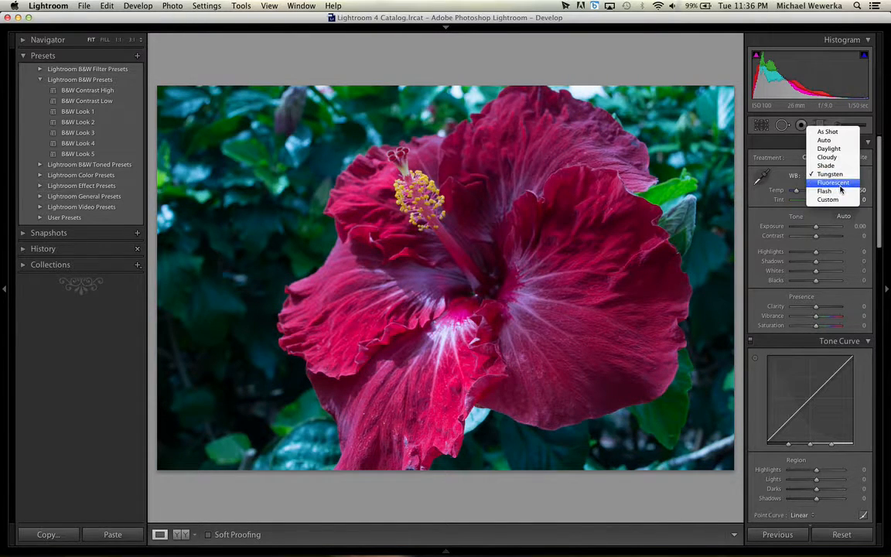
pyautogui.click(836, 184)
pyautogui.click(835, 181)
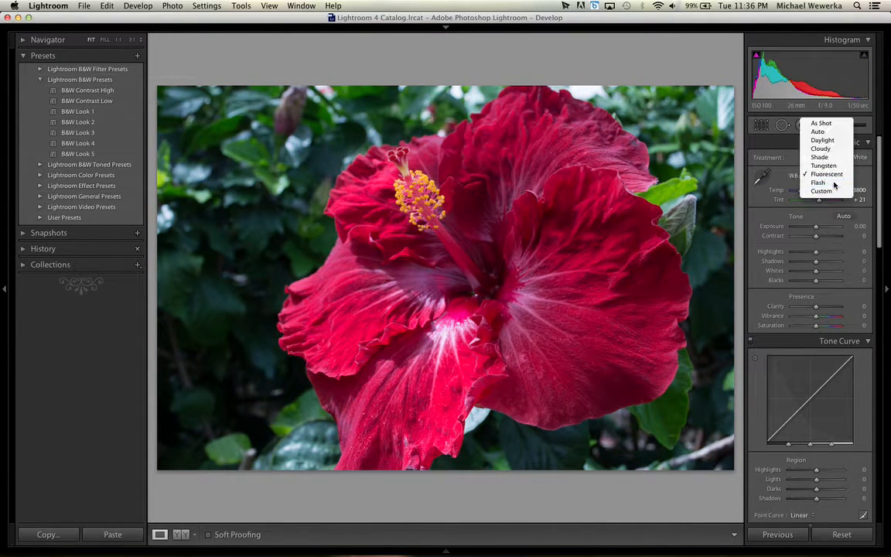
pyautogui.click(834, 186)
pyautogui.click(835, 186)
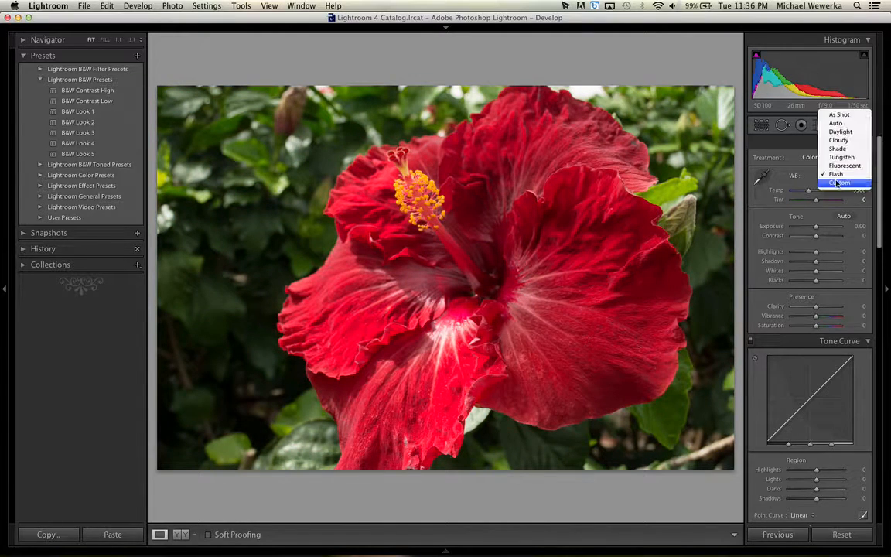
pyautogui.click(836, 189)
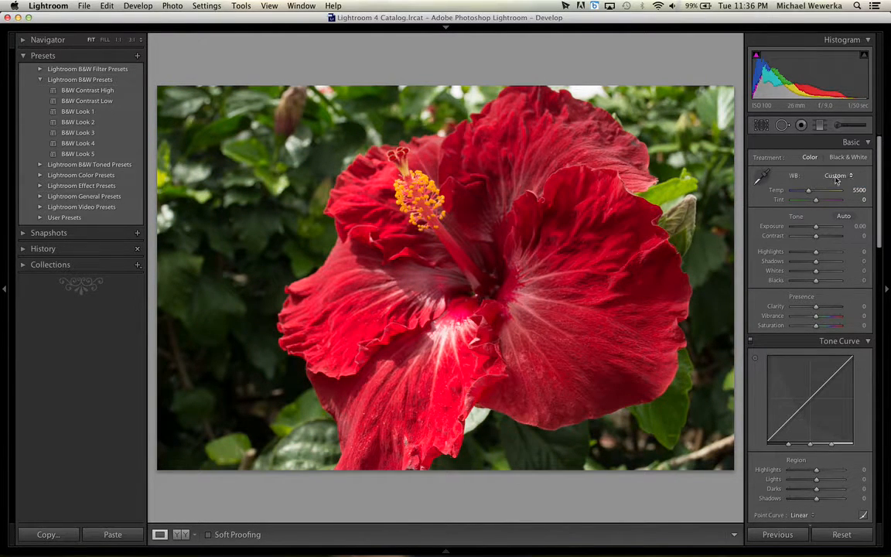
pyautogui.click(836, 180)
pyautogui.click(830, 97)
# Try a white balance temperature of 2000 and a tint of -150, and reset both to their defaults.
pyautogui.moveTo(806, 190); pyautogui.dragTo(748, 200)
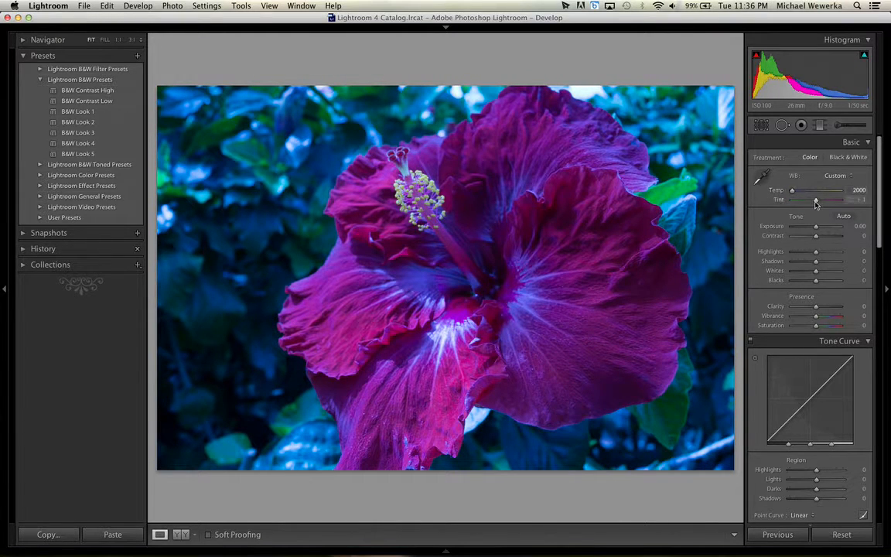
pyautogui.moveTo(815, 199); pyautogui.dragTo(789, 200)
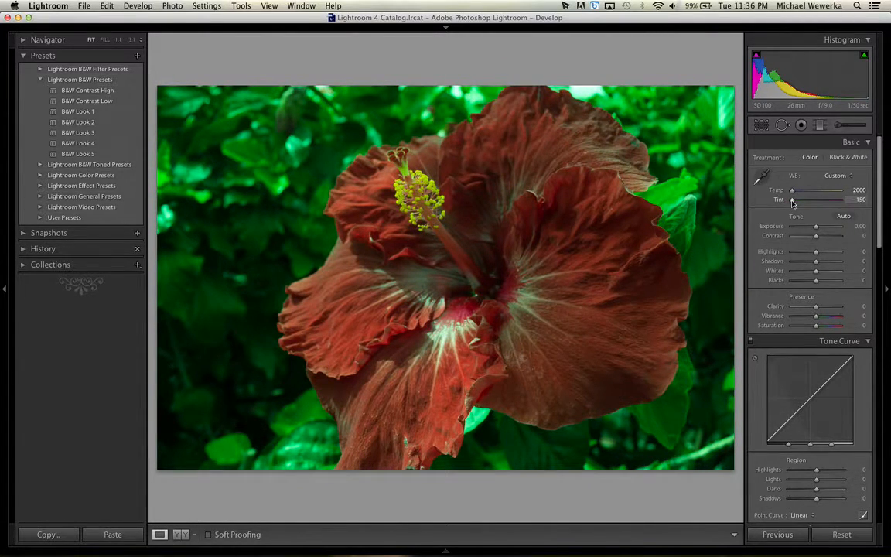
pyautogui.doubleClick(792, 201)
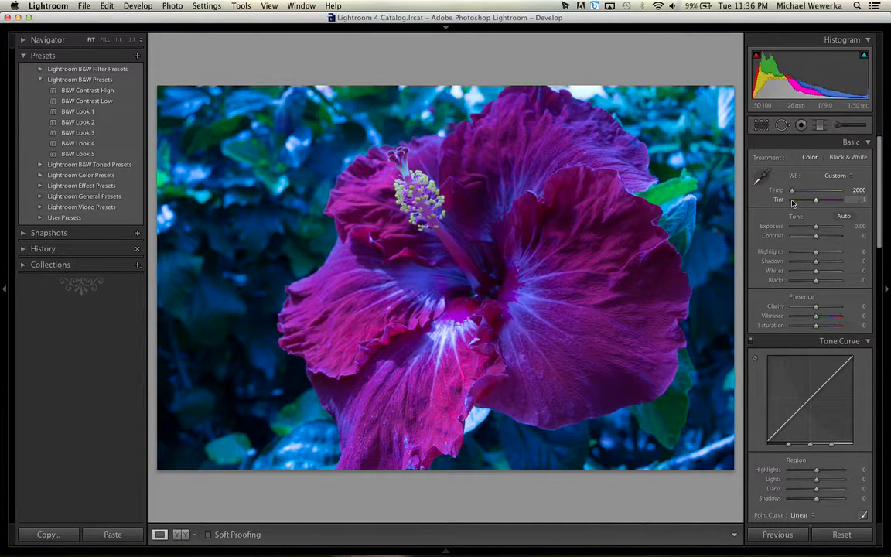
pyautogui.doubleClick(793, 192)
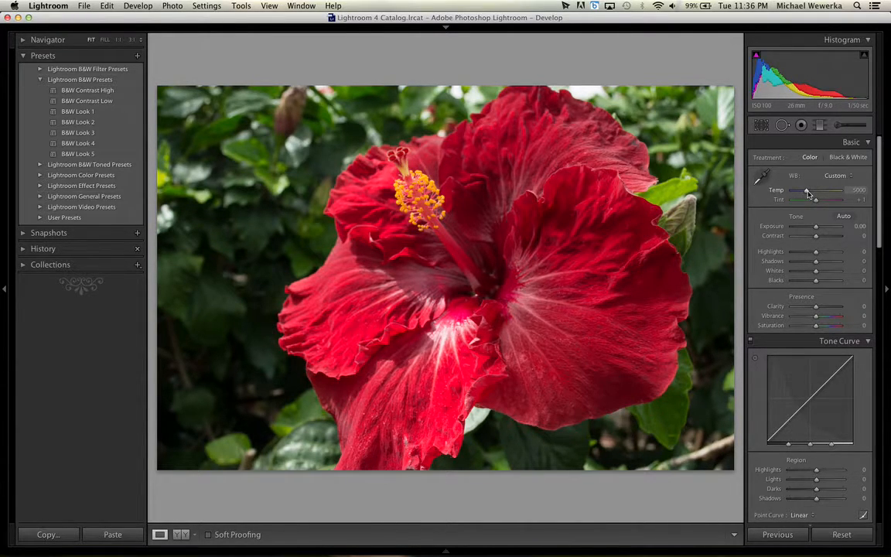
# Warm the photo's white balance to a temperature of 7245 and set the tint to +24.
pyautogui.moveTo(807, 193); pyautogui.dragTo(818, 194)
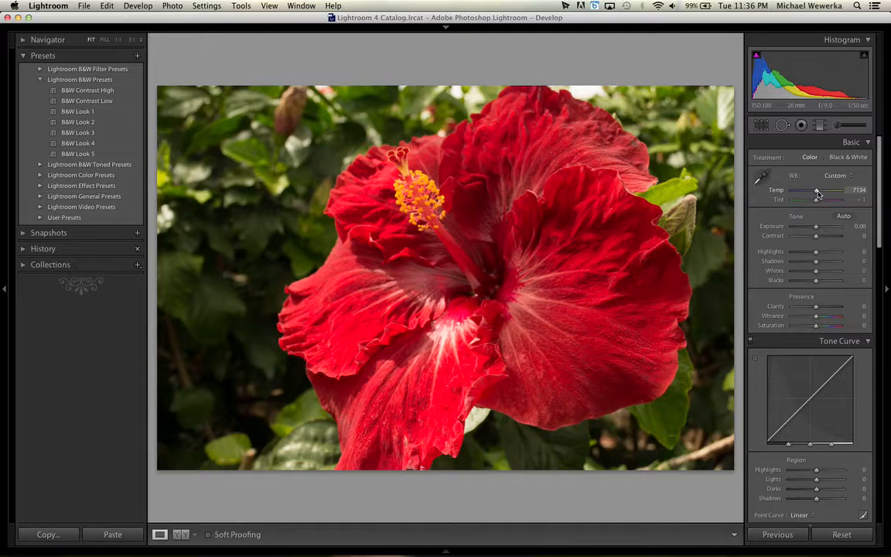
pyautogui.moveTo(818, 195)
pyautogui.mouseDown()
pyautogui.moveTo(820, 202)
pyautogui.moveTo(834, 201)
pyautogui.mouseUp()
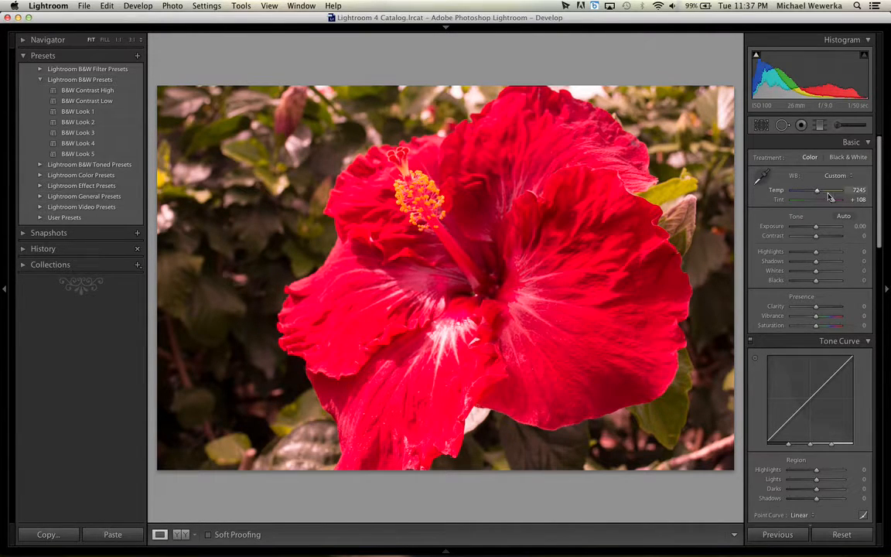
pyautogui.moveTo(834, 203); pyautogui.dragTo(821, 202)
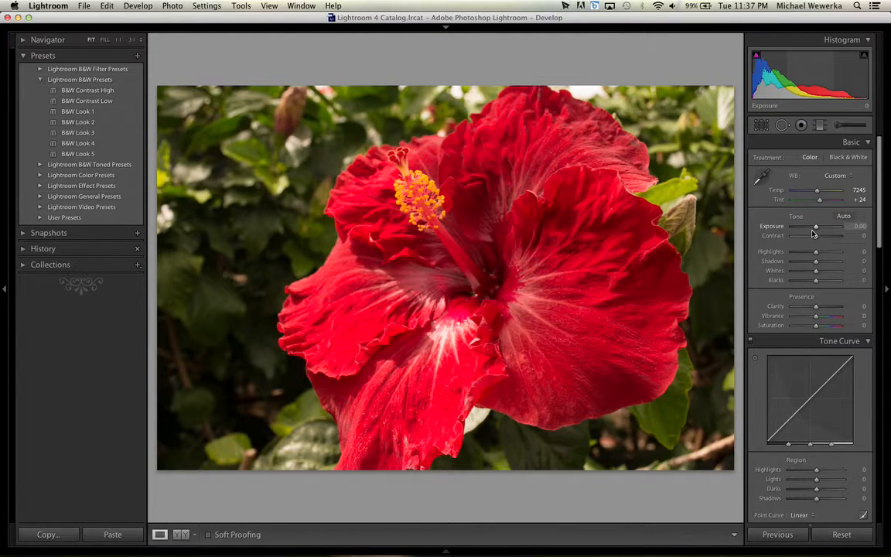
# Look through the Tone Curve, HSL saturation and Split Toning controls below the basic adjustments.
pyautogui.scroll(-2, 804, 402)
pyautogui.scroll(-5, 802, 457)
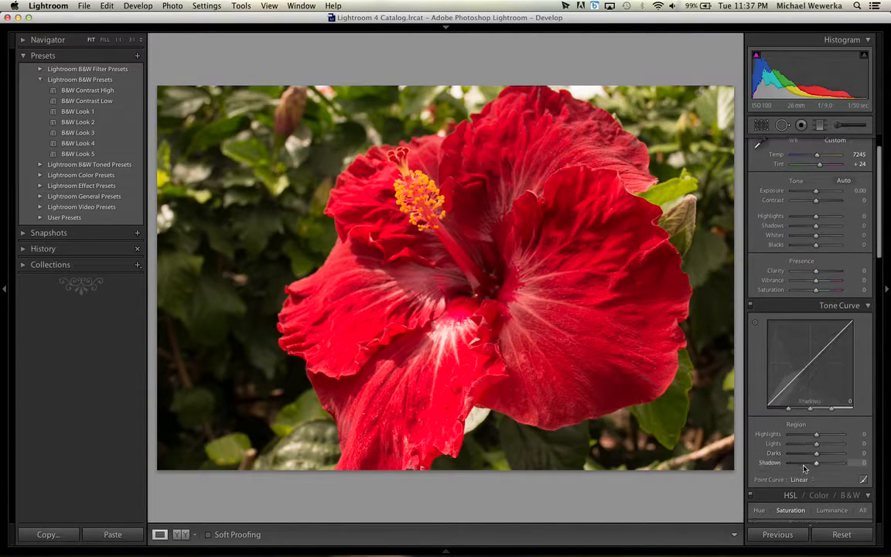
pyautogui.scroll(-4, 802, 434)
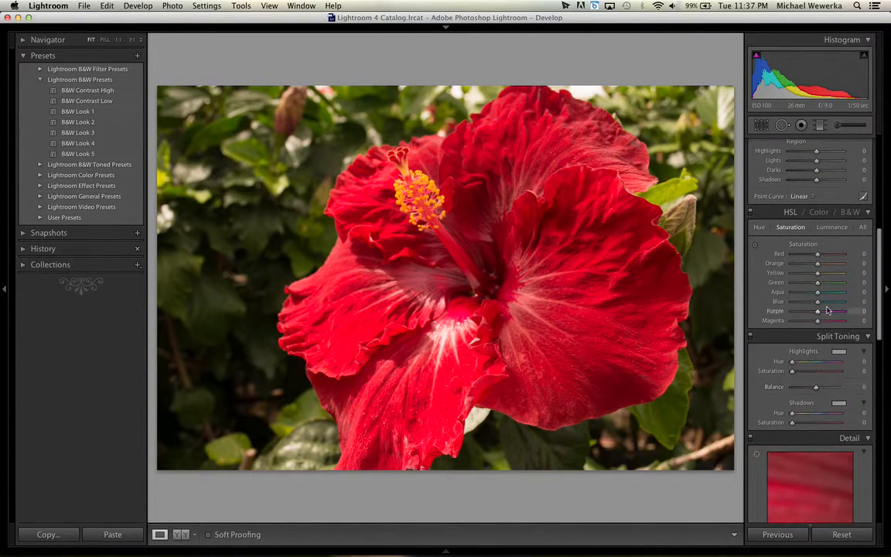
# Lower the photo's exposure to -0.25, then try a contrast of +49 and reset it to the default.
pyautogui.scroll(-2, 806, 428)
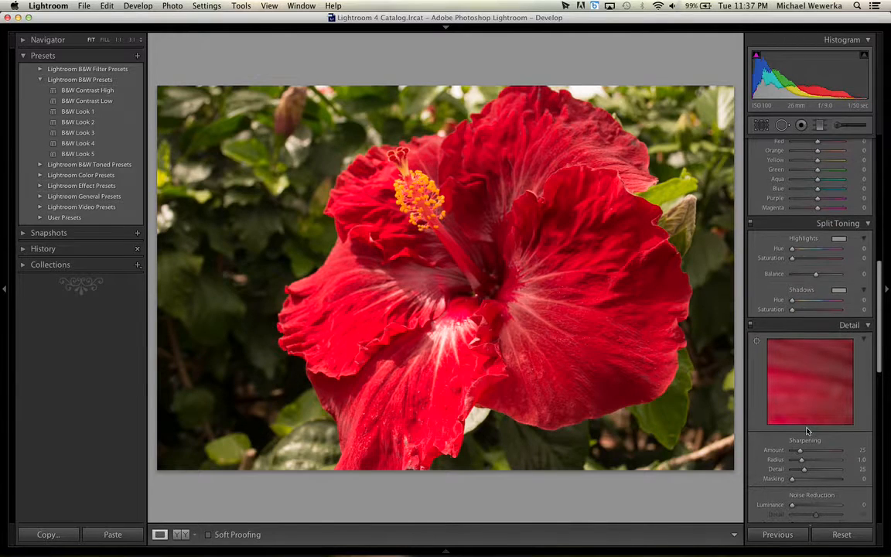
pyautogui.scroll(5, 808, 430)
pyautogui.scroll(5, 809, 430)
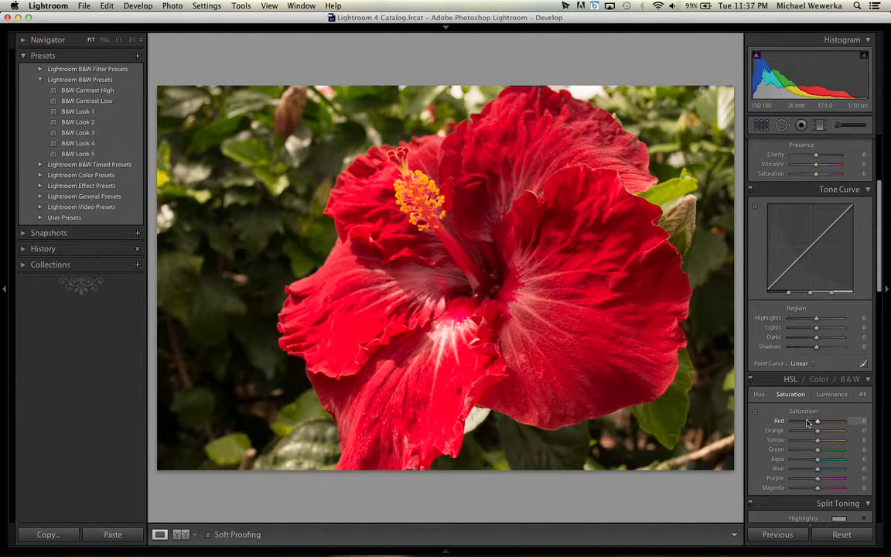
pyautogui.scroll(3, 829, 274)
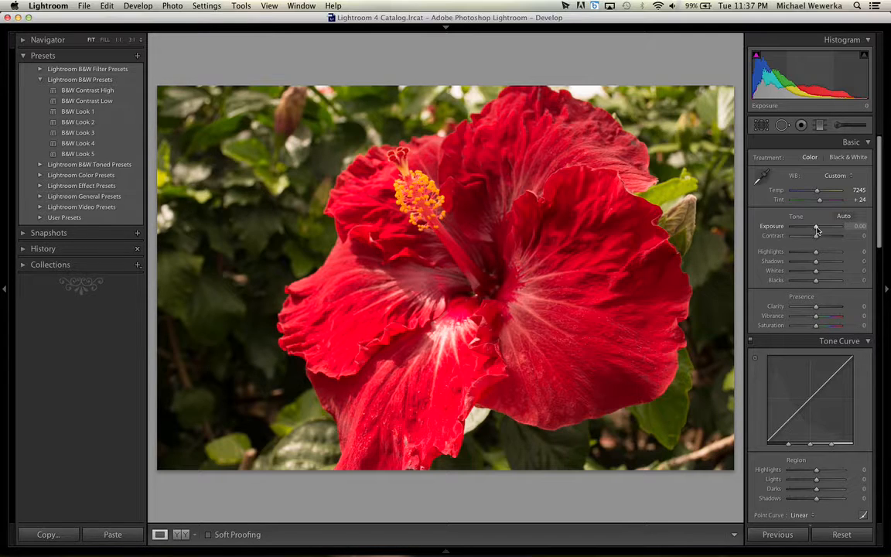
pyautogui.moveTo(817, 229); pyautogui.dragTo(816, 229)
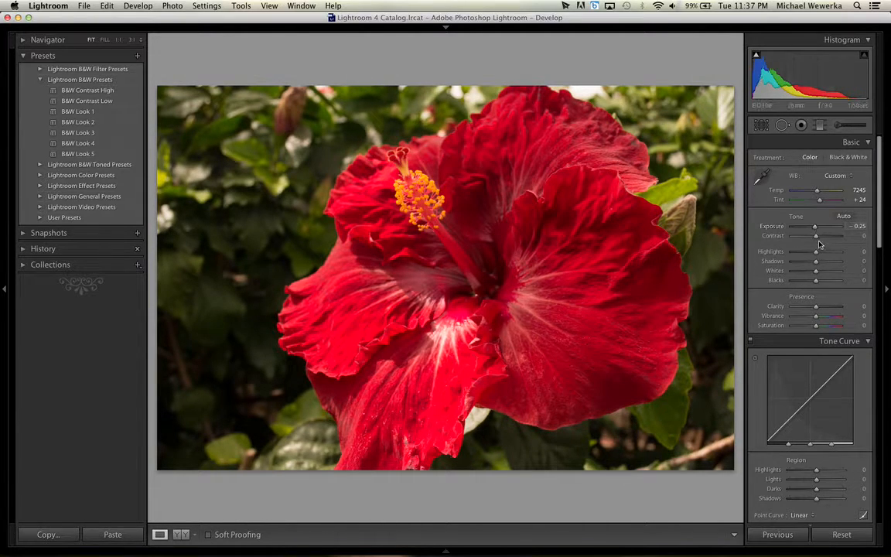
pyautogui.moveTo(816, 239); pyautogui.dragTo(829, 239)
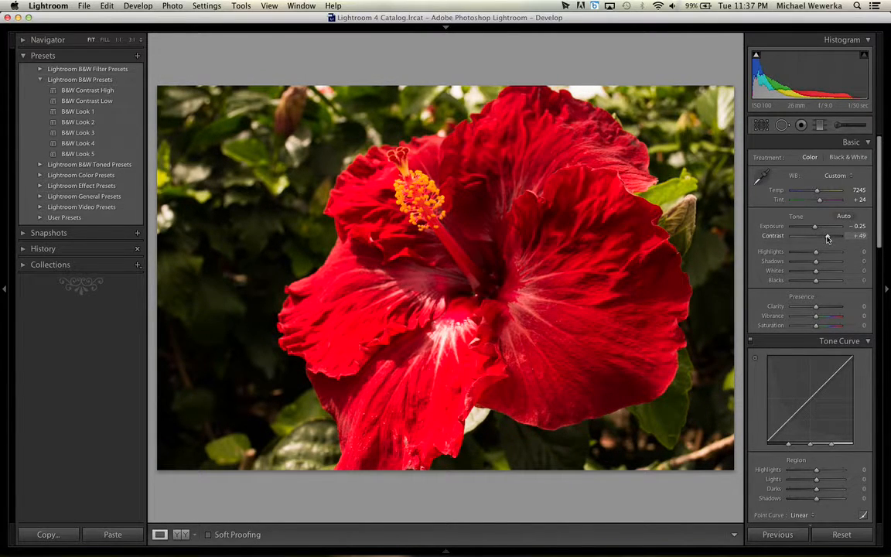
pyautogui.doubleClick(827, 239)
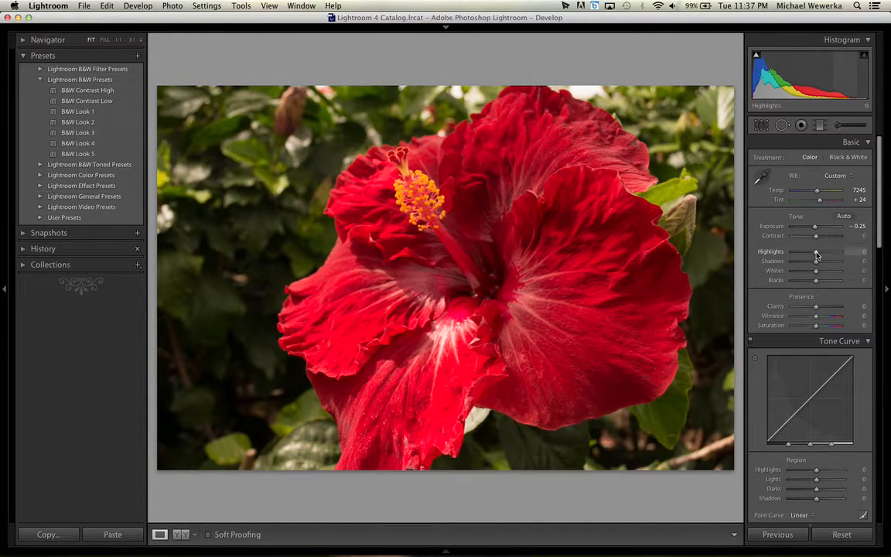
# Try the basic shadows adjustment at +100 and set it to -100.
pyautogui.moveTo(816, 254)
pyautogui.mouseDown()
pyautogui.moveTo(784, 262)
pyautogui.moveTo(834, 259)
pyautogui.moveTo(802, 263)
pyautogui.moveTo(811, 261)
pyautogui.mouseUp()
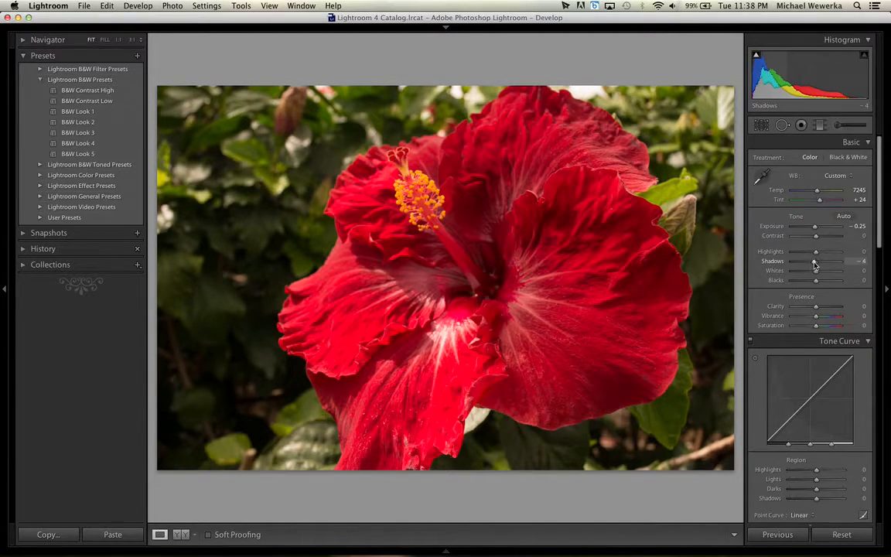
pyautogui.moveTo(815, 265); pyautogui.dragTo(848, 263)
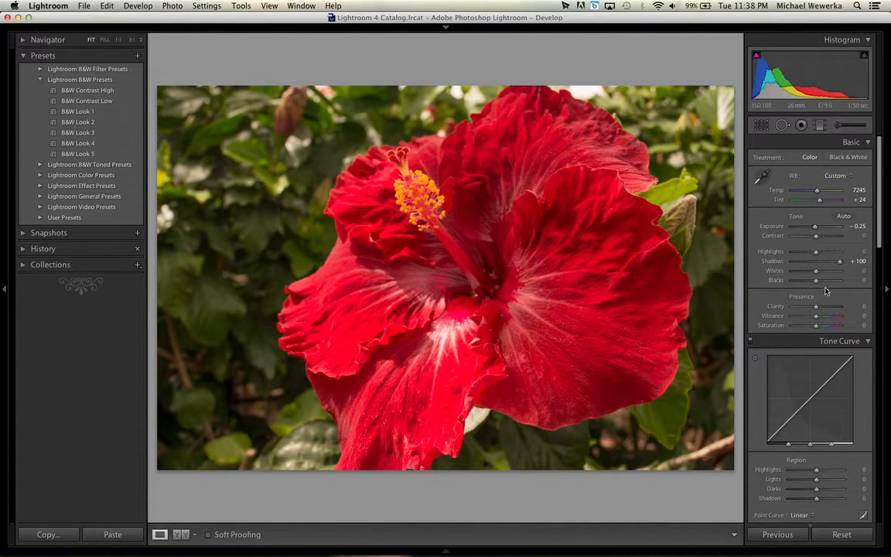
pyautogui.moveTo(840, 262); pyautogui.dragTo(789, 270)
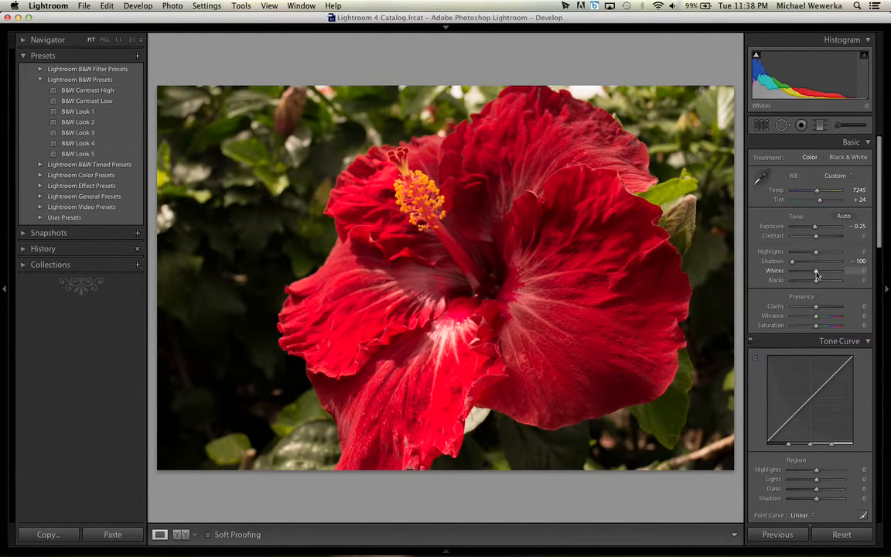
# Try the whites at -18 and -100, reset them, and set them to +14.
pyautogui.moveTo(816, 273); pyautogui.dragTo(810, 274)
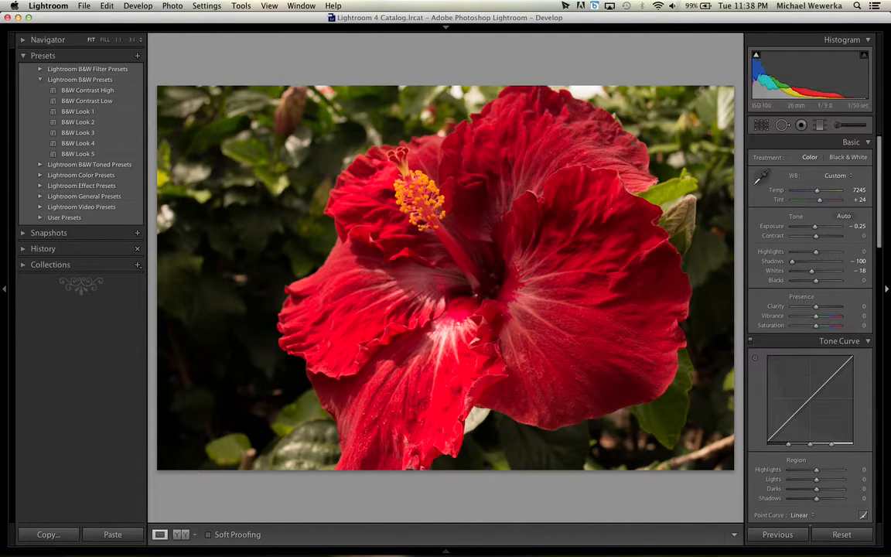
pyautogui.moveTo(812, 270); pyautogui.dragTo(749, 280)
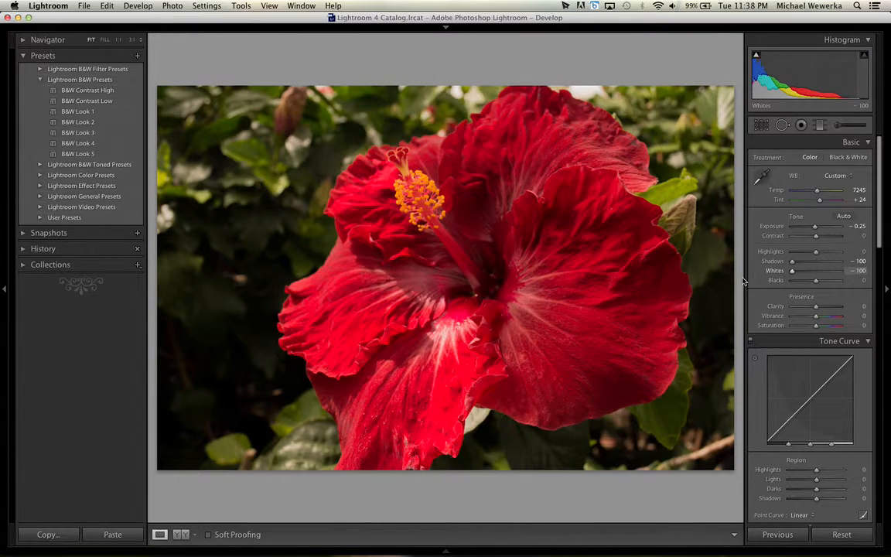
pyautogui.doubleClick(792, 273)
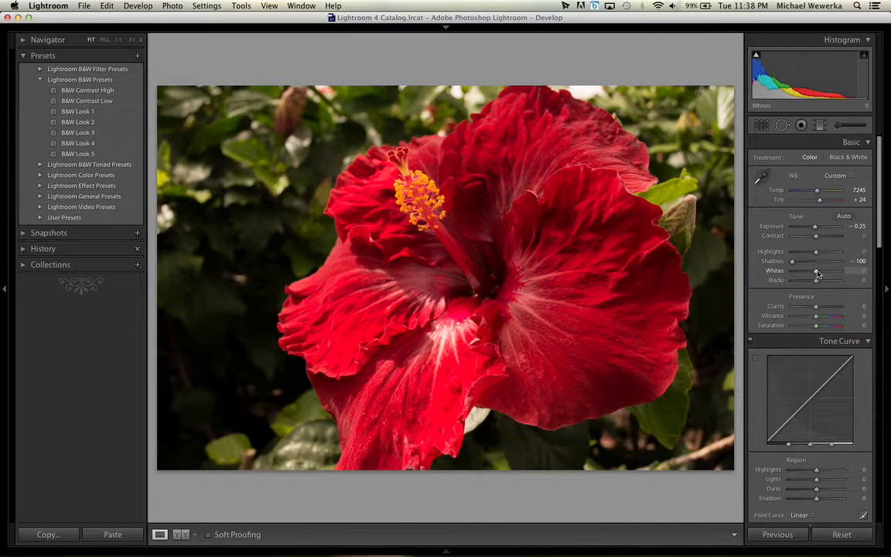
pyautogui.moveTo(821, 274); pyautogui.dragTo(823, 274)
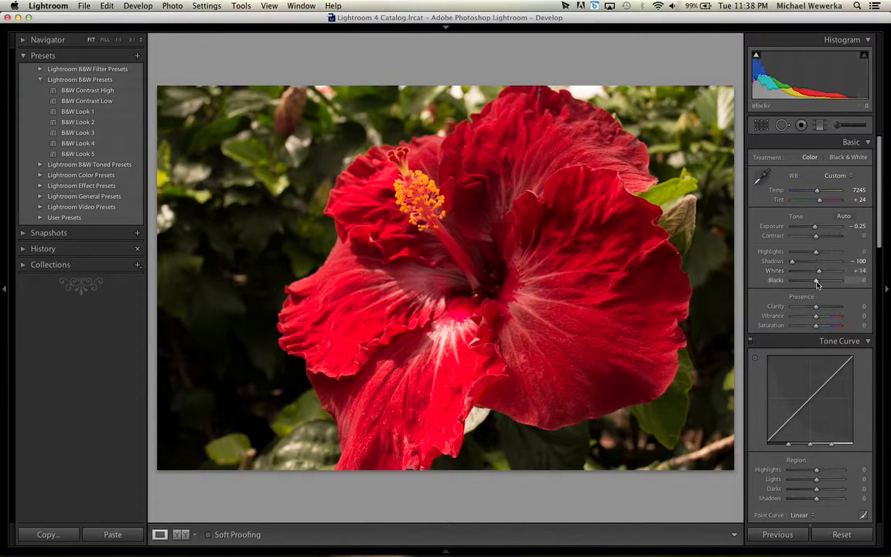
# Raise the blacks to +25 and the contrast to +27.
pyautogui.moveTo(818, 285)
pyautogui.mouseDown()
pyautogui.moveTo(752, 290)
pyautogui.moveTo(858, 287)
pyautogui.moveTo(823, 286)
pyautogui.mouseUp()
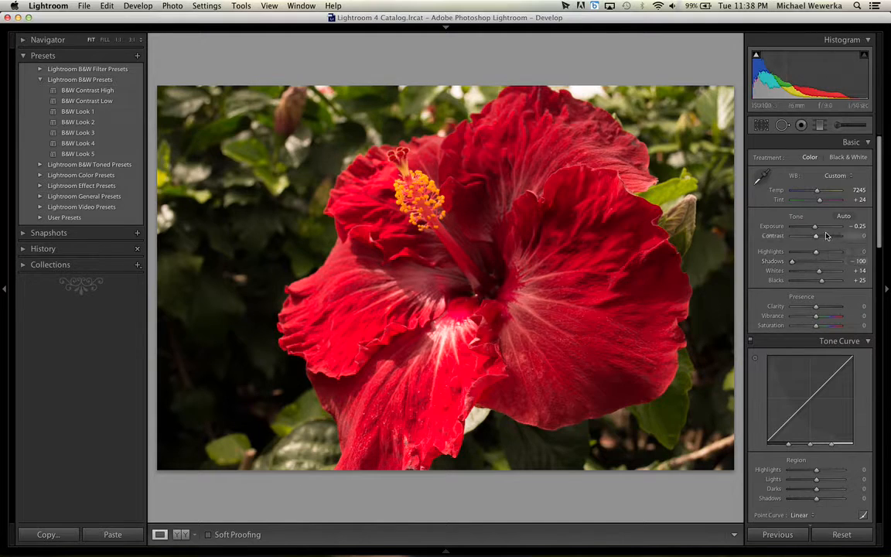
pyautogui.moveTo(823, 239); pyautogui.dragTo(821, 239)
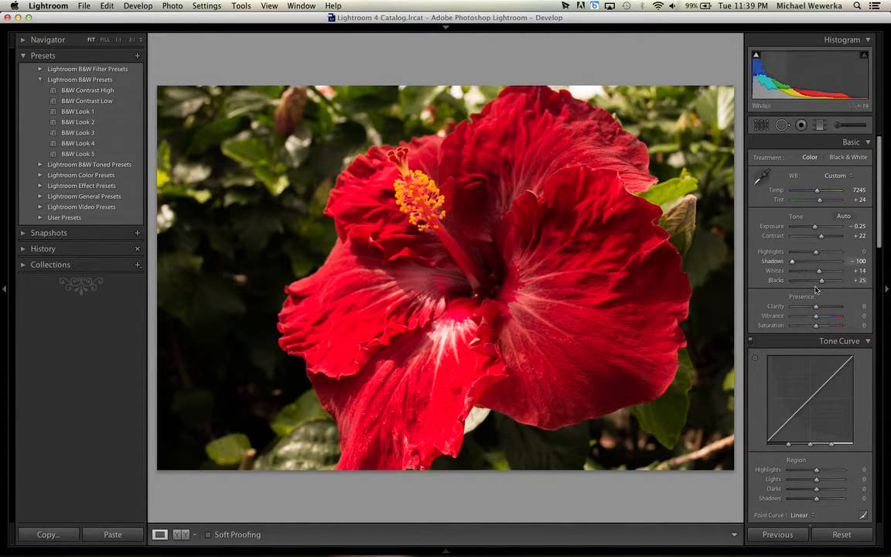
pyautogui.moveTo(822, 237); pyautogui.dragTo(824, 237)
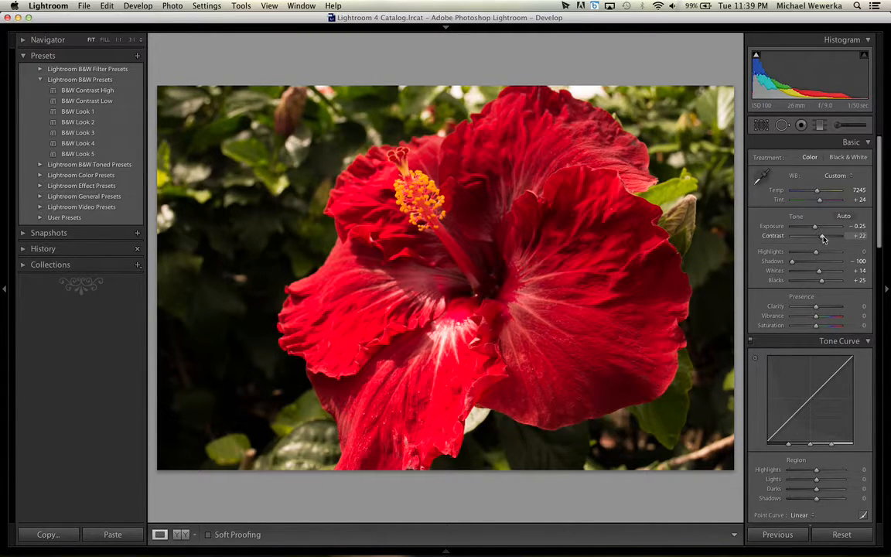
# Try an extreme clarity of +98 and bring it down to +27.
pyautogui.scroll(-1, 811, 296)
pyautogui.scroll(-5, 812, 296)
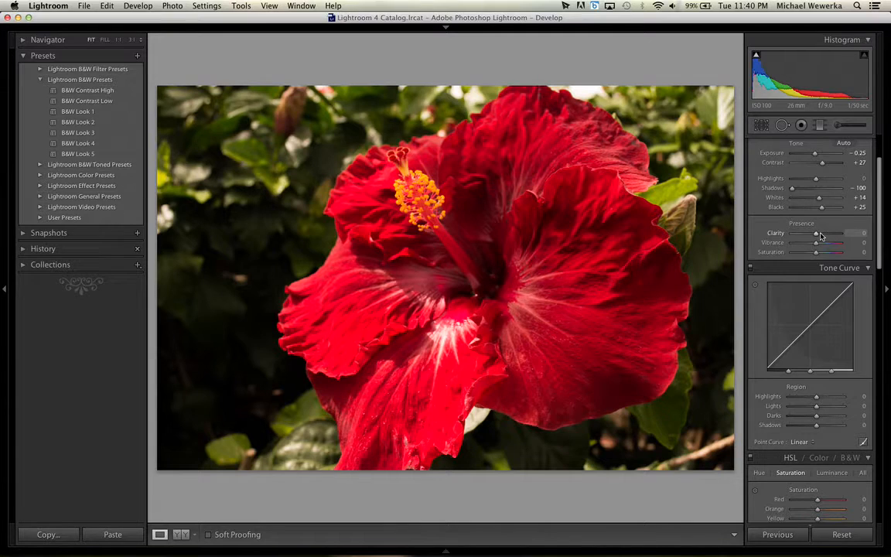
pyautogui.click(822, 234)
pyautogui.moveTo(821, 234); pyautogui.dragTo(840, 237)
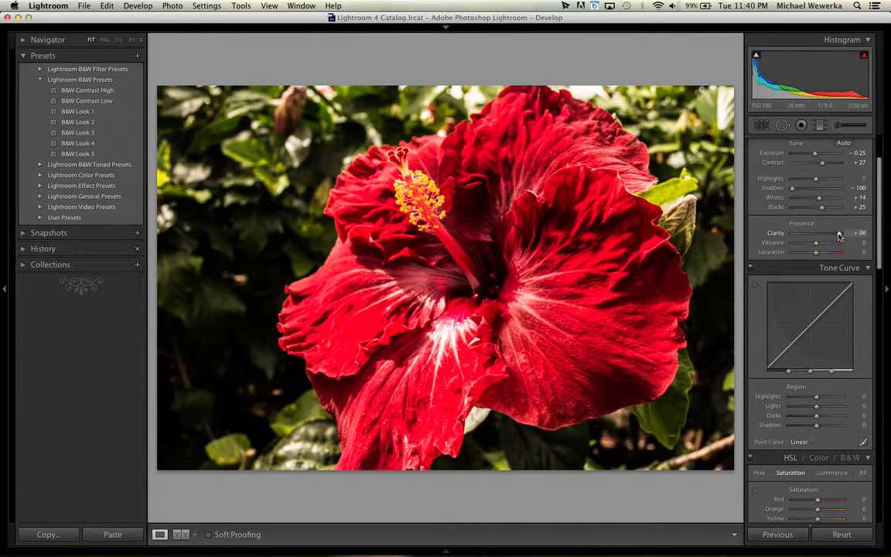
pyautogui.moveTo(840, 236); pyautogui.dragTo(817, 240)
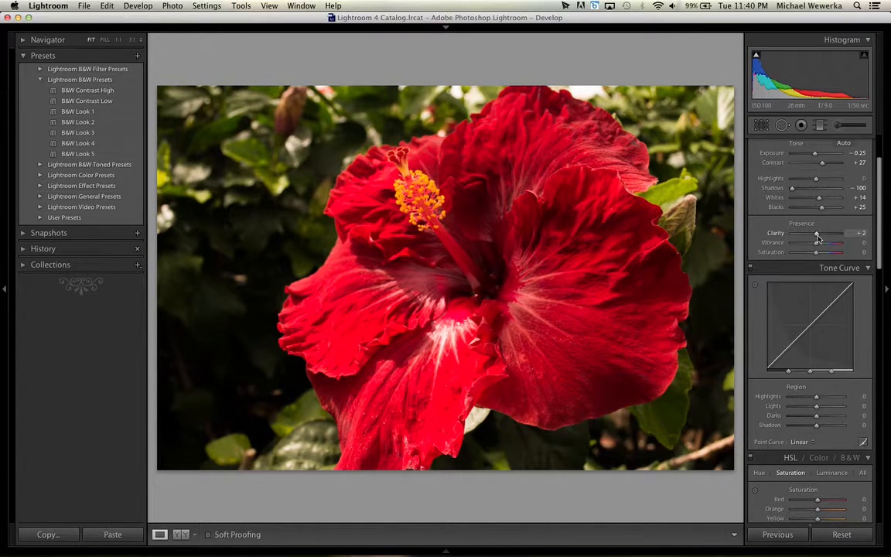
pyautogui.moveTo(817, 238); pyautogui.dragTo(823, 240)
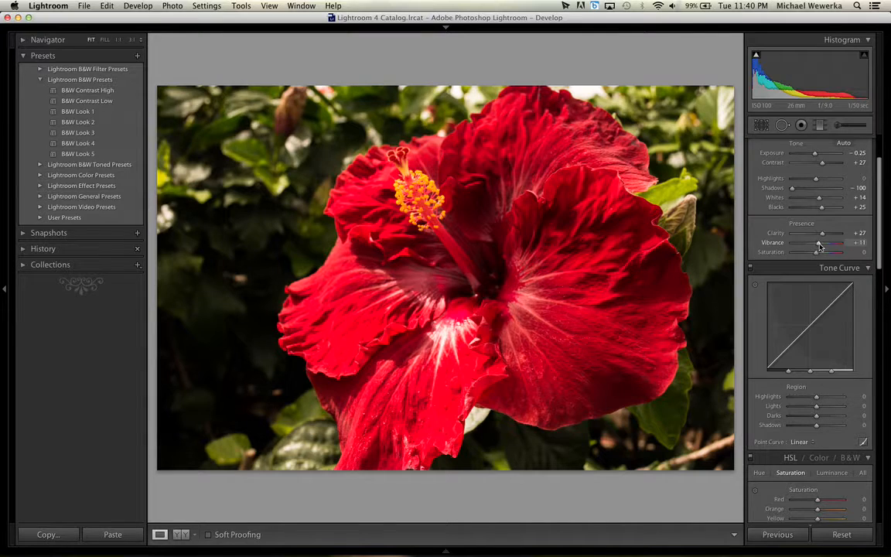
# Raise the vibrance to +25, try a saturation of +100 and reset the saturation.
pyautogui.moveTo(817, 246)
pyautogui.mouseDown()
pyautogui.moveTo(831, 246)
pyautogui.moveTo(791, 245)
pyautogui.moveTo(822, 246)
pyautogui.mouseUp()
pyautogui.moveTo(818, 255); pyautogui.dragTo(857, 259)
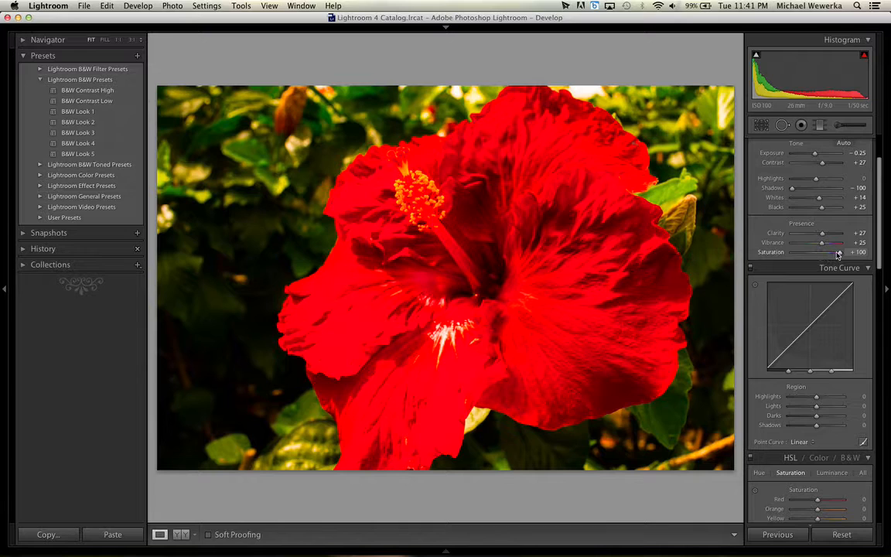
pyautogui.doubleClick(841, 253)
# Try stronger vibrance values of +82 and +100 on the flower.
pyautogui.moveTo(824, 246); pyautogui.dragTo(835, 249)
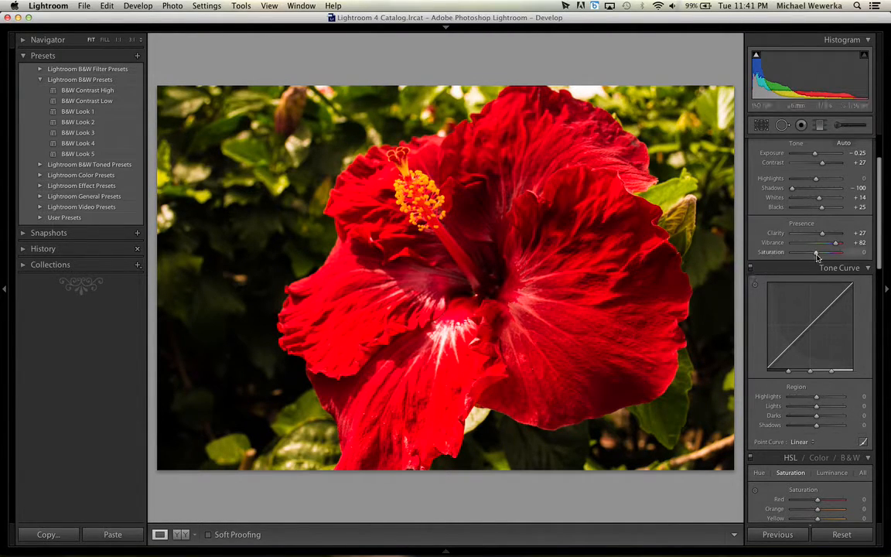
pyautogui.moveTo(835, 244)
pyautogui.mouseDown()
pyautogui.moveTo(823, 249)
pyautogui.moveTo(845, 250)
pyautogui.mouseUp()
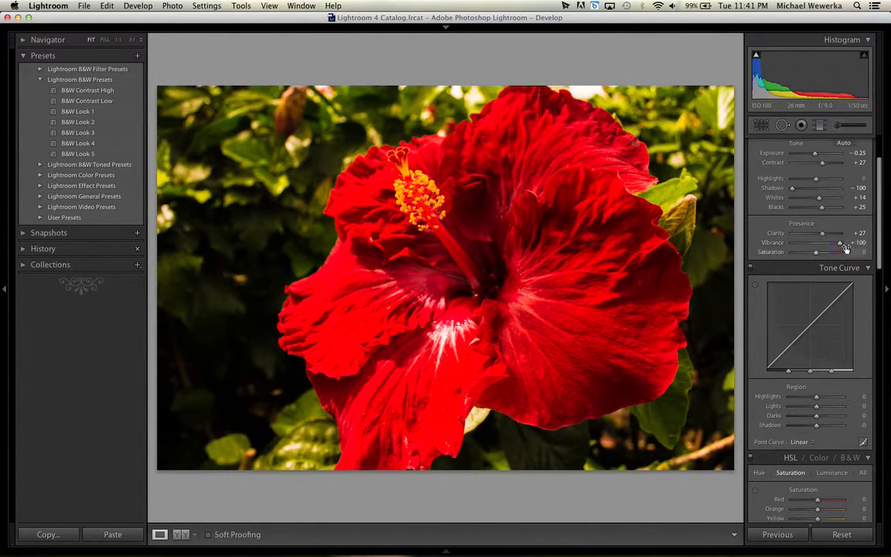
pyautogui.moveTo(841, 245)
pyautogui.mouseDown()
pyautogui.moveTo(825, 246)
pyautogui.moveTo(844, 248)
pyautogui.mouseUp()
# Compare a saturation of +100 with a vibrance of +100, reset the saturation and set the vibrance to +28.
pyautogui.moveTo(817, 256); pyautogui.dragTo(851, 256)
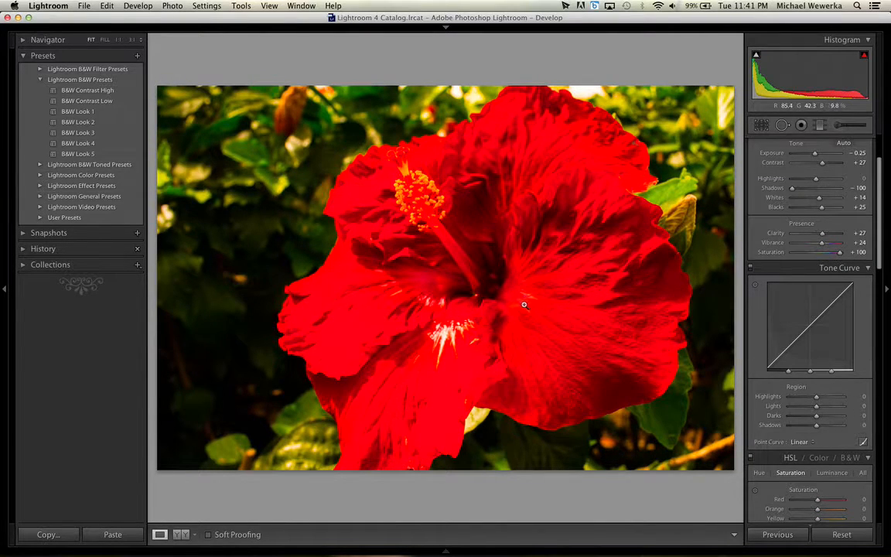
pyautogui.moveTo(840, 253)
pyautogui.mouseDown()
pyautogui.moveTo(823, 256)
pyautogui.moveTo(831, 243)
pyautogui.moveTo(851, 243)
pyautogui.mouseUp()
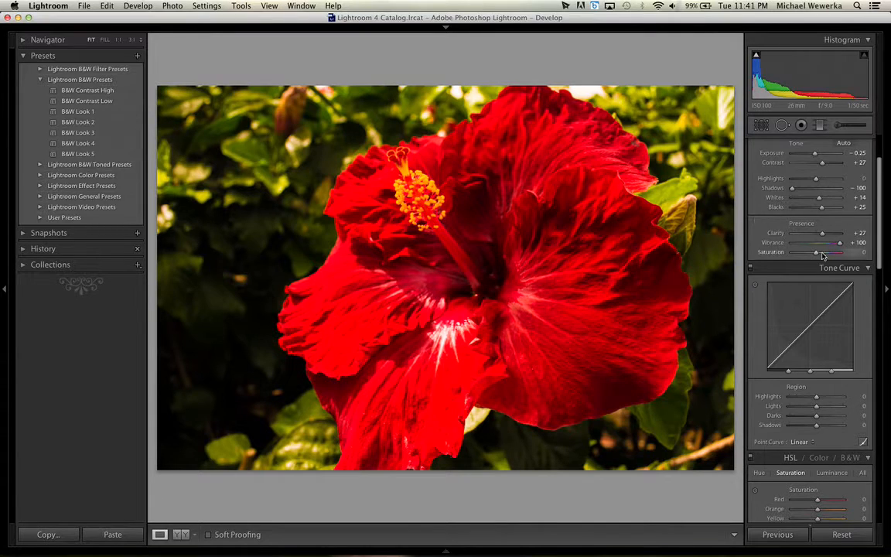
pyautogui.moveTo(818, 256); pyautogui.dragTo(820, 256)
pyautogui.doubleClick(818, 255)
pyautogui.moveTo(839, 243); pyautogui.dragTo(822, 246)
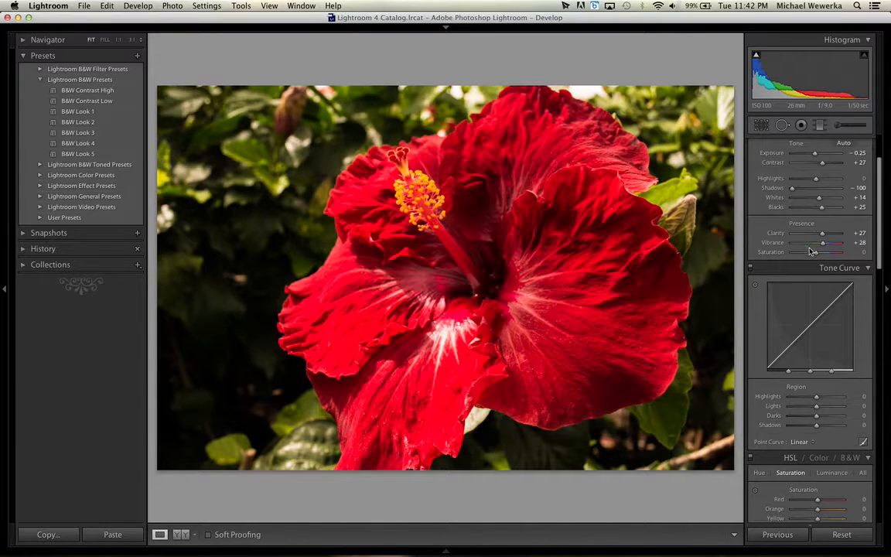
# Try raising the tone curve's Lights to +22 and Darks to +93, and undo both changes.
pyautogui.scroll(-3, 808, 309)
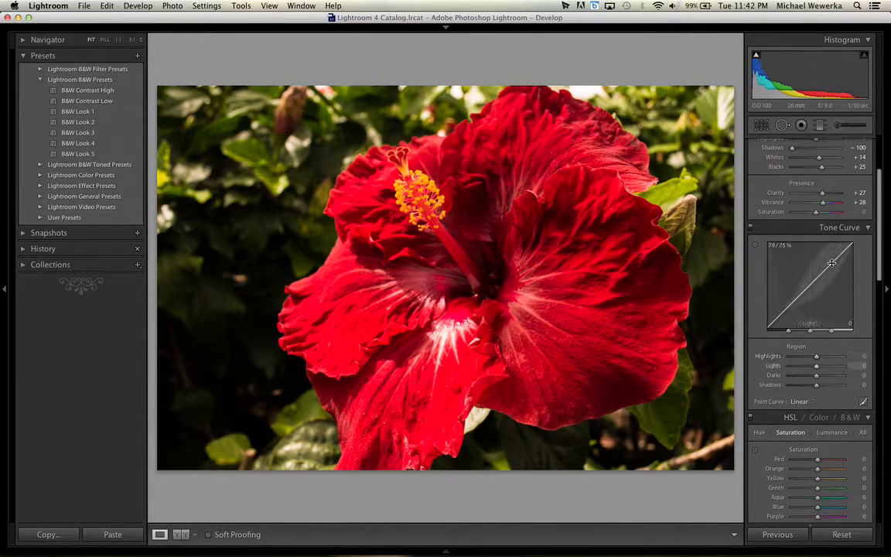
pyautogui.moveTo(831, 264); pyautogui.dragTo(830, 256)
pyautogui.moveTo(794, 296)
pyautogui.mouseDown()
pyautogui.moveTo(794, 316)
pyautogui.moveTo(794, 286)
pyautogui.mouseUp()
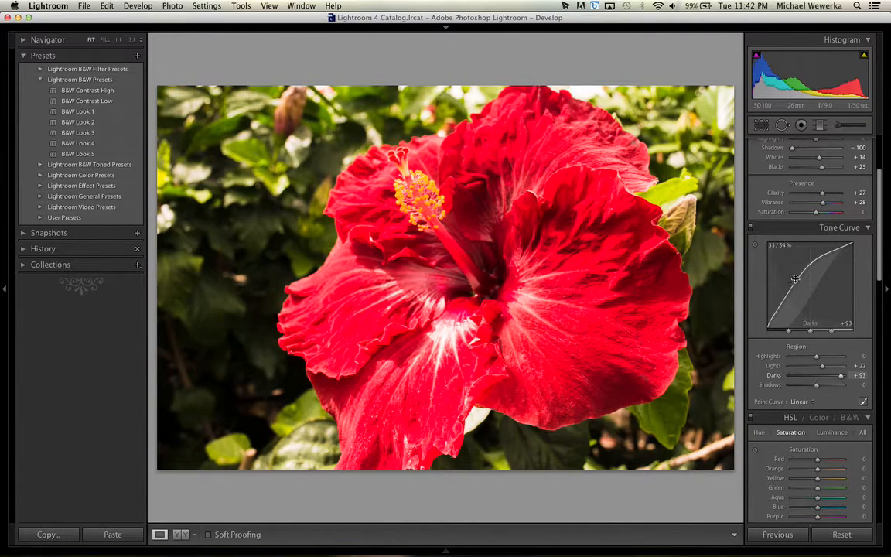
pyautogui.press('super+z')
pyautogui.press('super+z')
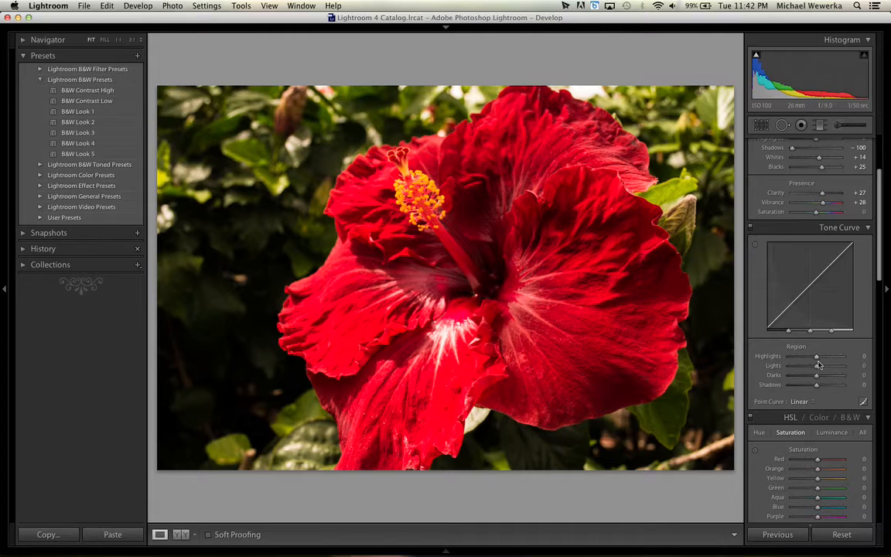
# Set the tone curve's Highlights to +30, try shifting the midtone and highlight splits, and undo both shifts.
pyautogui.moveTo(816, 360); pyautogui.dragTo(837, 335)
pyautogui.press('super+z')
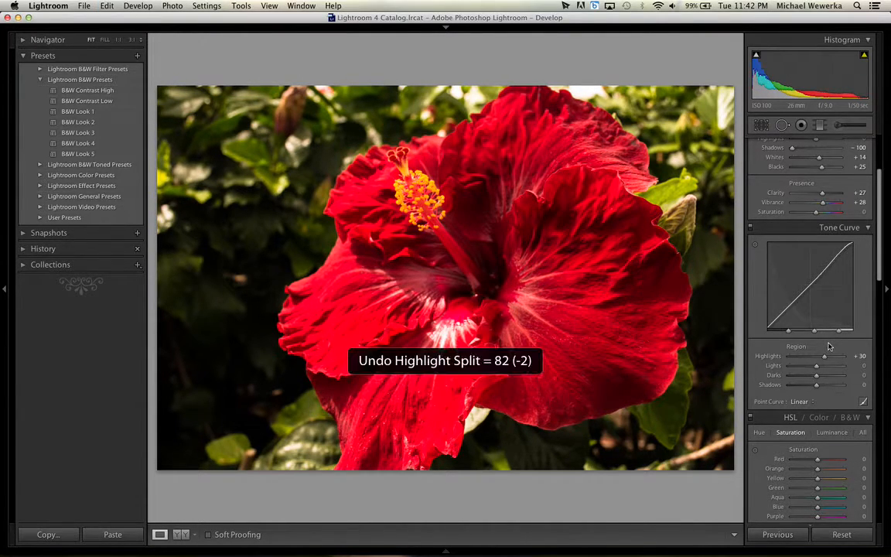
pyautogui.press('super+z')
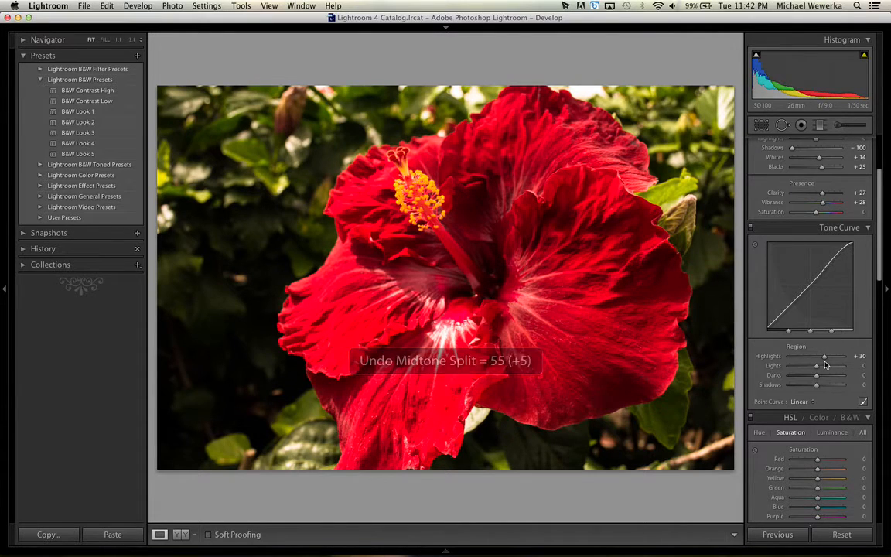
# Try shifting the orange hue to -35 in the HSL adjustments and return to the saturation controls.
pyautogui.scroll(-5, 827, 407)
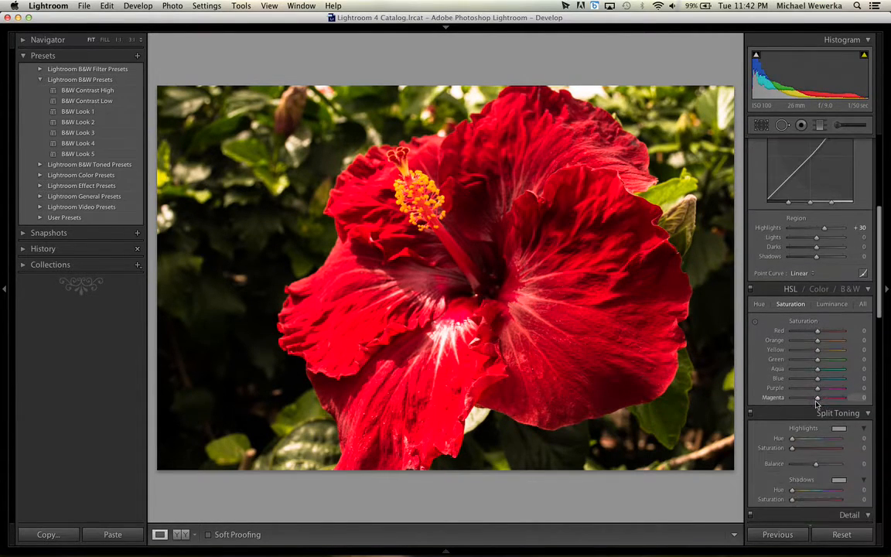
pyautogui.scroll(-3, 816, 405)
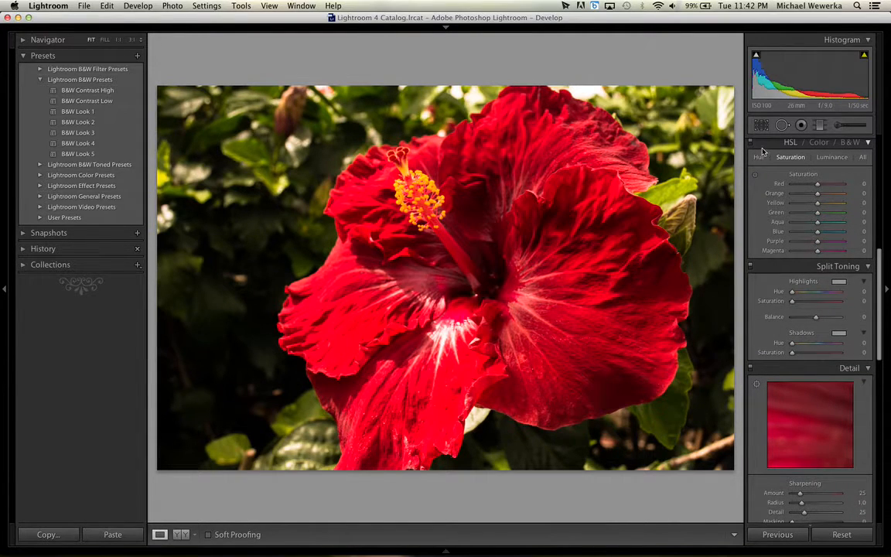
pyautogui.click(760, 156)
pyautogui.moveTo(817, 187)
pyautogui.mouseDown()
pyautogui.moveTo(799, 189)
pyautogui.moveTo(846, 185)
pyautogui.moveTo(817, 187)
pyautogui.moveTo(807, 198)
pyautogui.moveTo(834, 195)
pyautogui.moveTo(812, 198)
pyautogui.mouseUp()
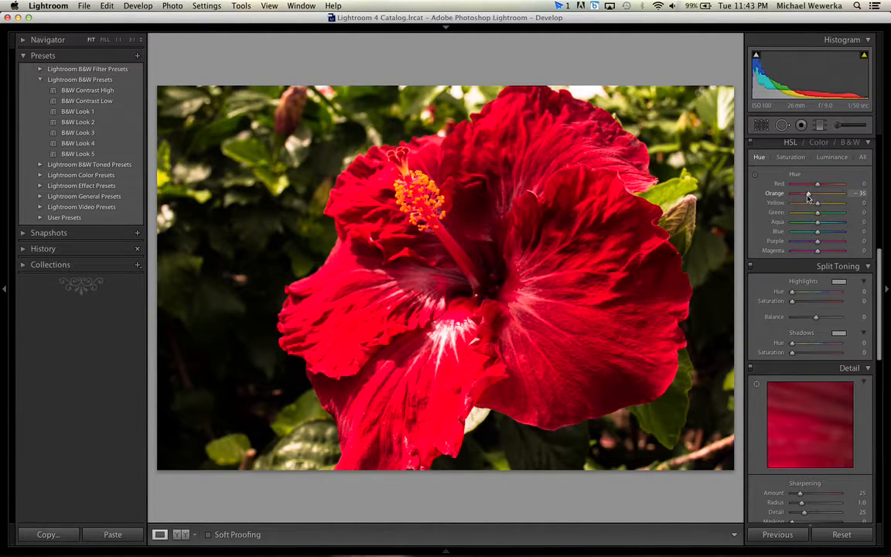
pyautogui.click(790, 157)
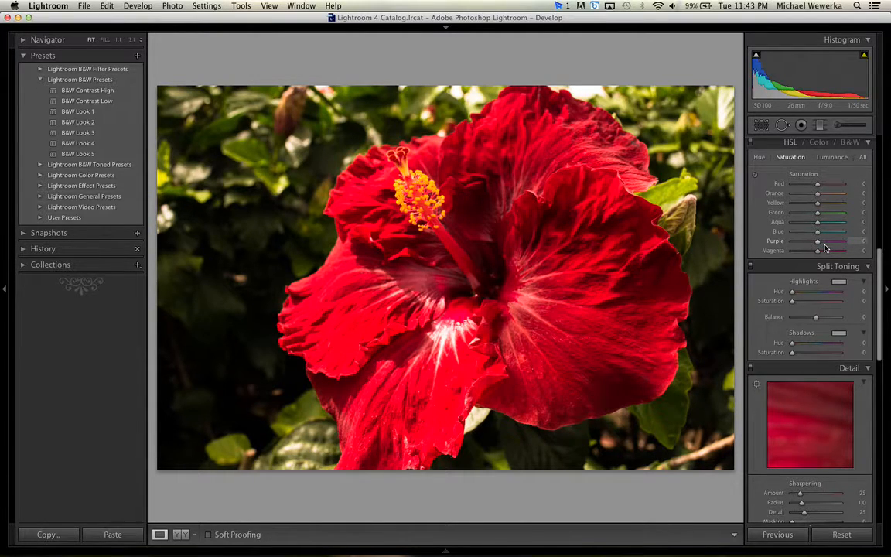
# Try lowering the red saturation to -100 in the HSL adjustments, and reset it.
pyautogui.moveTo(818, 185); pyautogui.dragTo(791, 186)
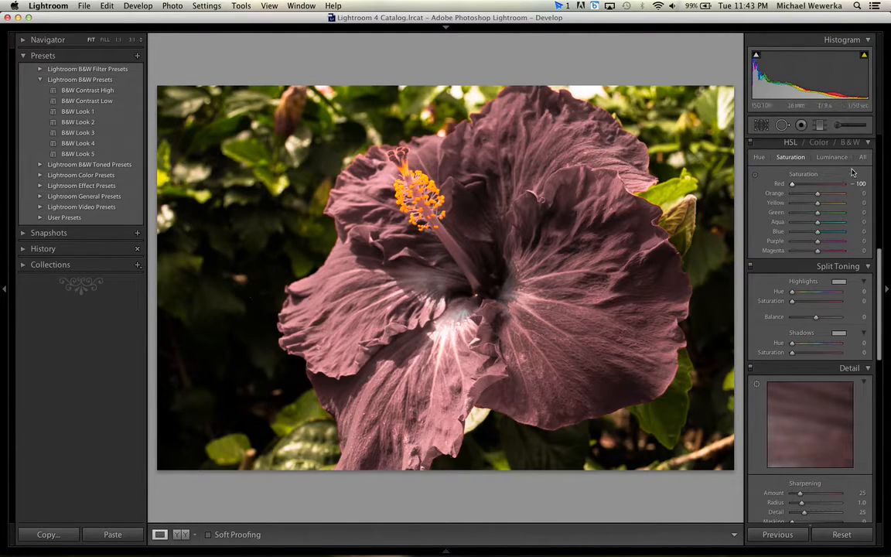
pyautogui.moveTo(818, 196); pyautogui.dragTo(821, 196)
pyautogui.doubleClick(793, 185)
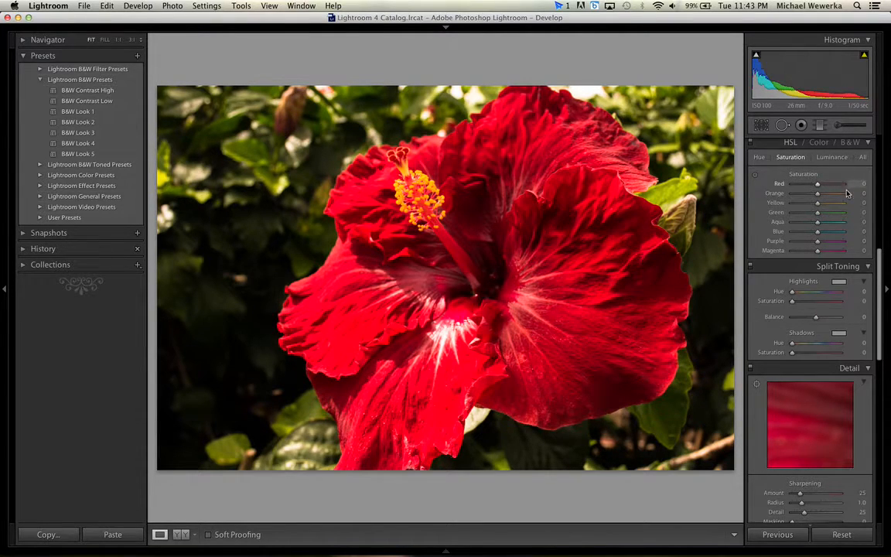
# Try converting the photo to the Black & White treatment, and return it to the colour HSL adjustments.
pyautogui.scroll(2, 875, 254)
pyautogui.scroll(10, 880, 255)
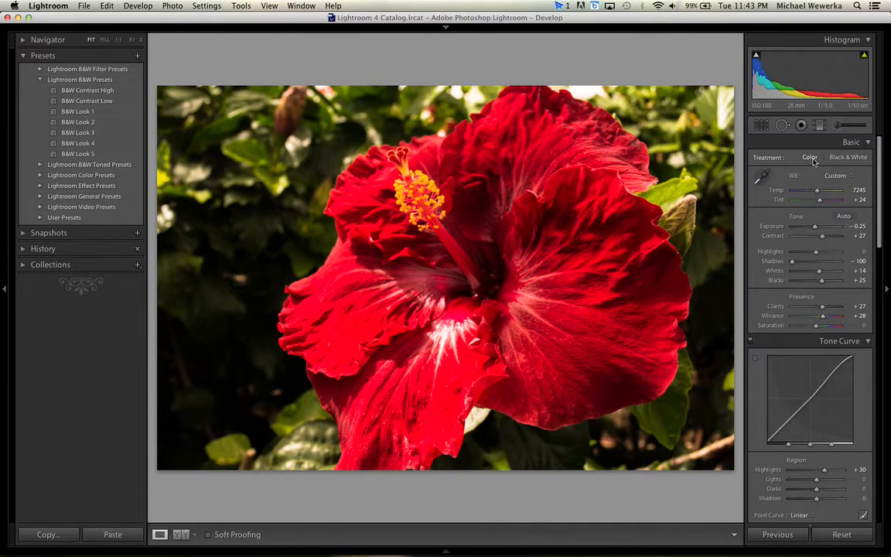
pyautogui.click(845, 158)
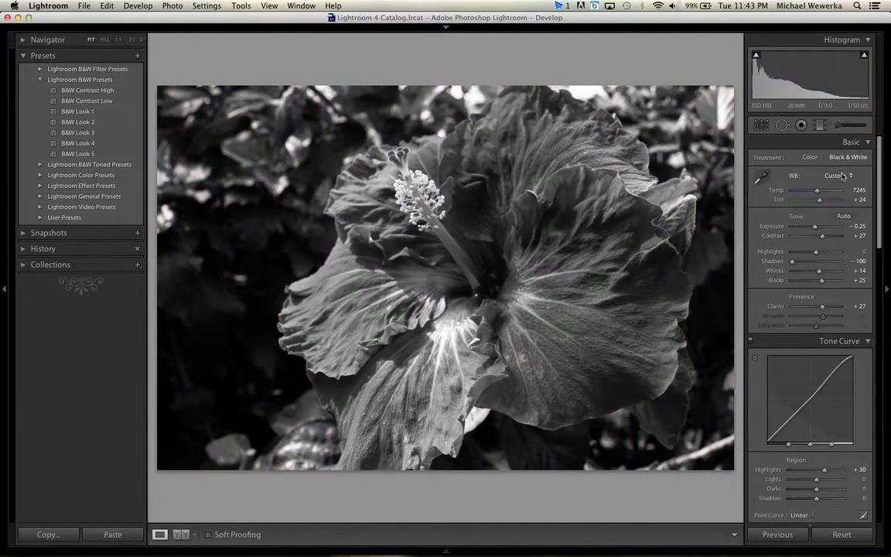
pyautogui.scroll(-5, 843, 217)
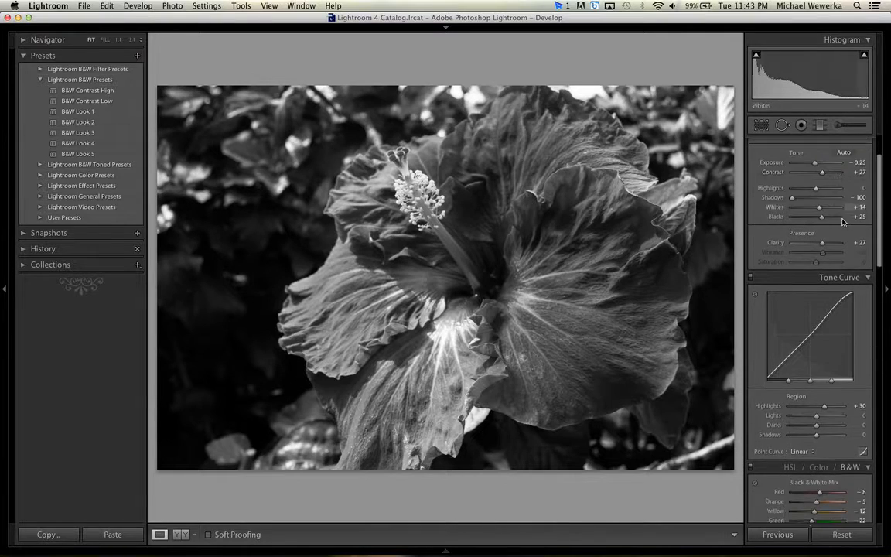
pyautogui.scroll(-6, 843, 220)
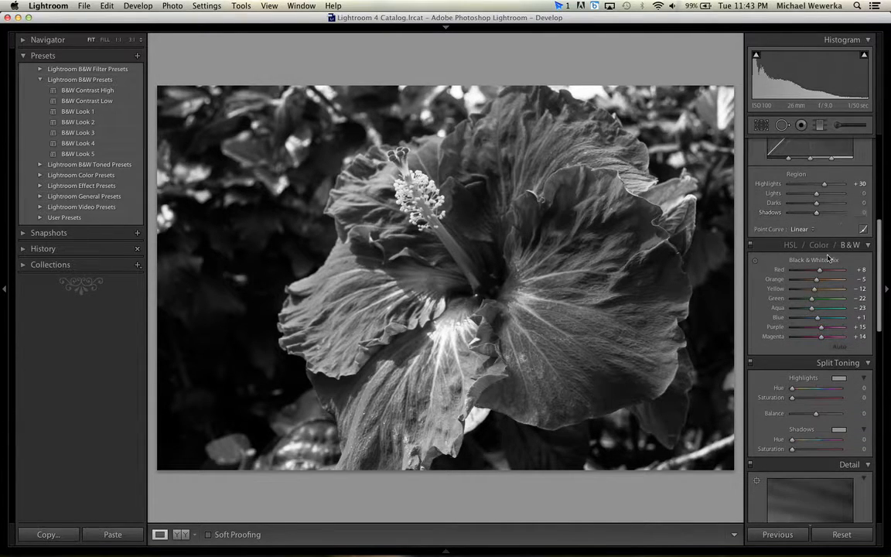
pyautogui.click(790, 207)
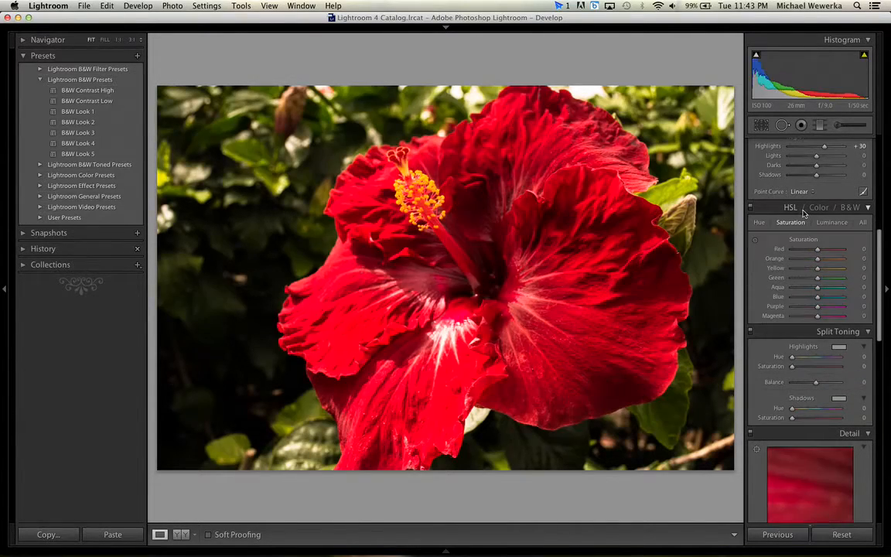
# Try a Black & White Mix with Red at +37, Green at -100, Yellow at 0 and Orange at +19.
pyautogui.click(850, 207)
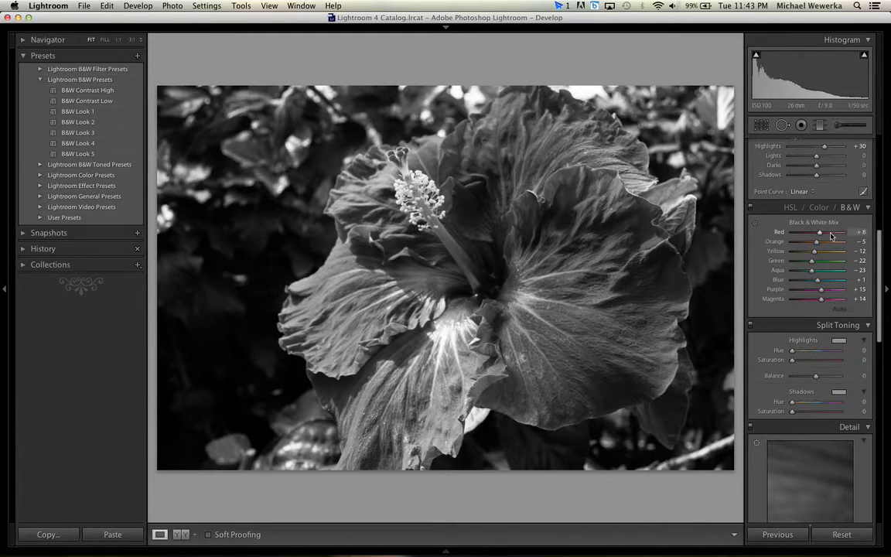
pyautogui.moveTo(820, 234)
pyautogui.mouseDown()
pyautogui.moveTo(797, 236)
pyautogui.moveTo(827, 236)
pyautogui.mouseUp()
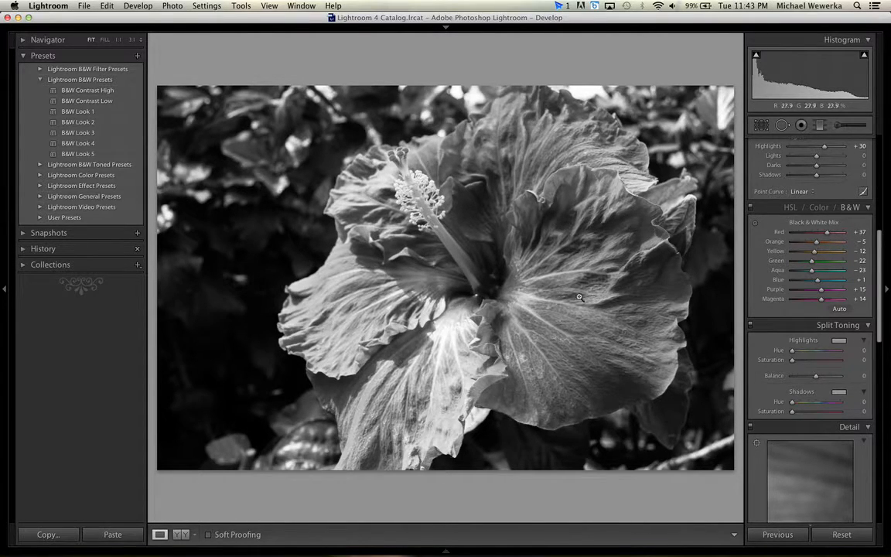
pyautogui.moveTo(811, 265); pyautogui.dragTo(789, 265)
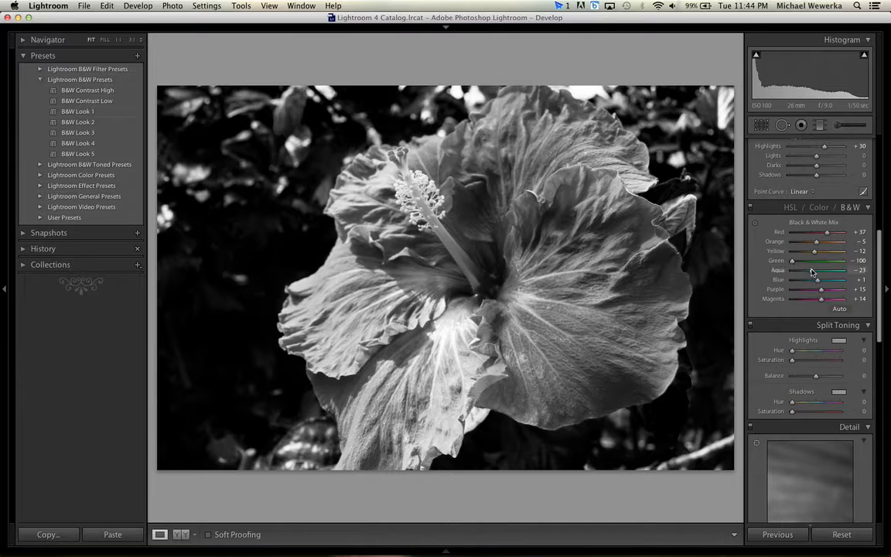
pyautogui.moveTo(815, 254)
pyautogui.mouseDown()
pyautogui.moveTo(836, 252)
pyautogui.moveTo(813, 248)
pyautogui.moveTo(823, 248)
pyautogui.mouseUp()
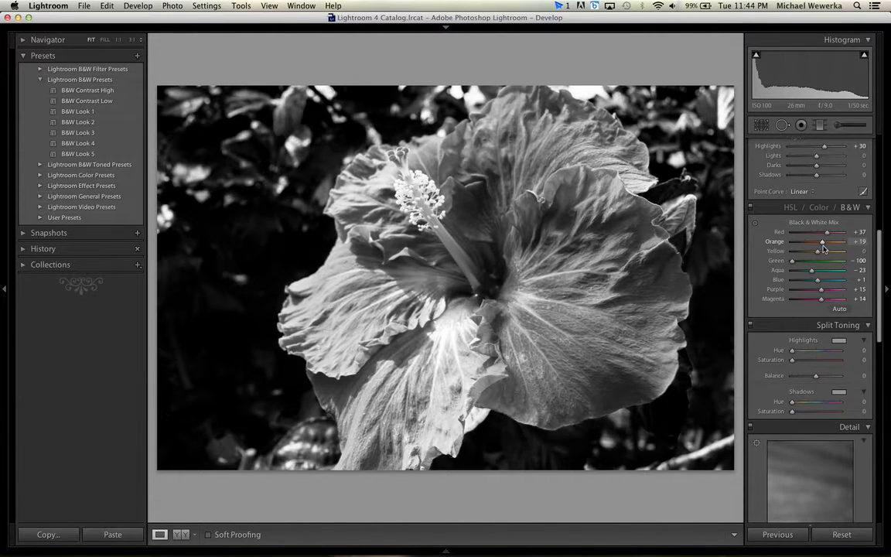
# Return the photo to colour HSL and set the green saturation to -49 and the red saturation to +14.
pyautogui.click(789, 207)
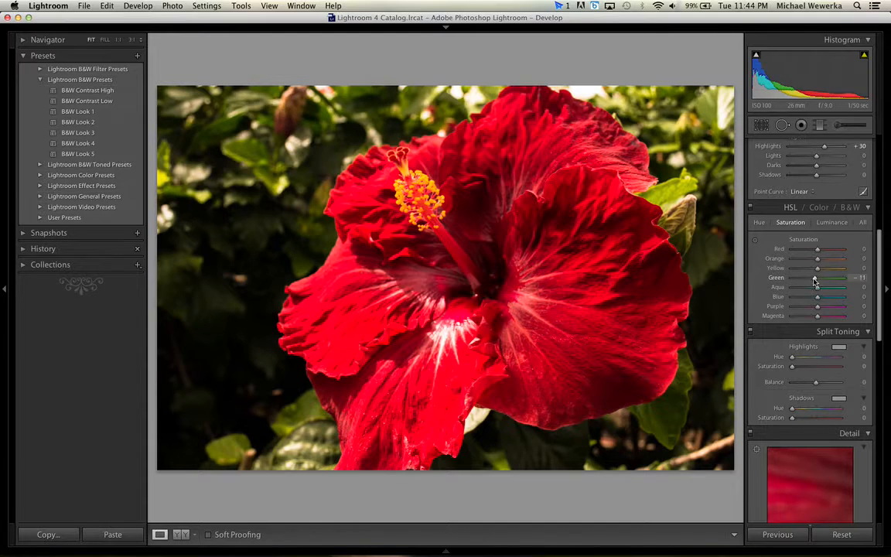
pyautogui.moveTo(799, 280)
pyautogui.mouseDown()
pyautogui.moveTo(790, 279)
pyautogui.moveTo(803, 281)
pyautogui.mouseUp()
pyautogui.moveTo(806, 281); pyautogui.dragTo(805, 280)
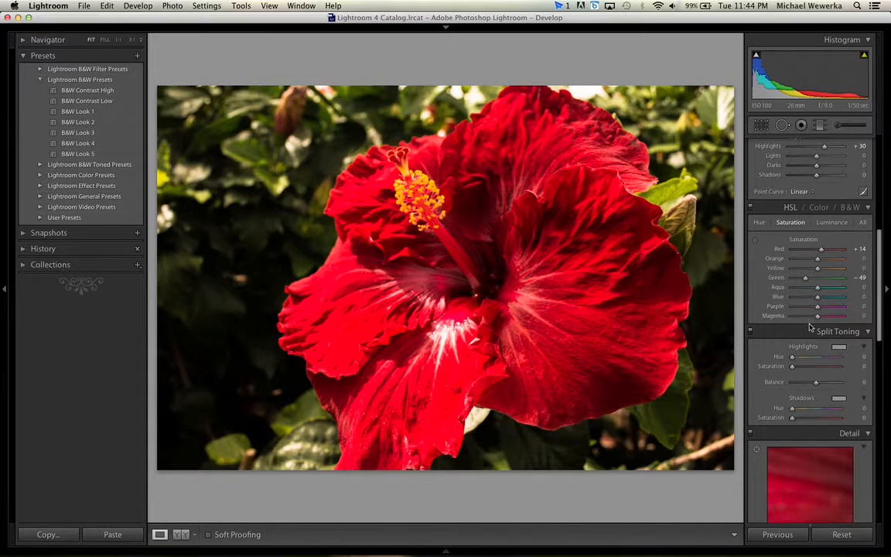
# Split tone the photo with a highlight hue of 73, a shadow hue of 12 and a shadow saturation of 23.
pyautogui.scroll(-5, 808, 331)
pyautogui.scroll(-5, 808, 331)
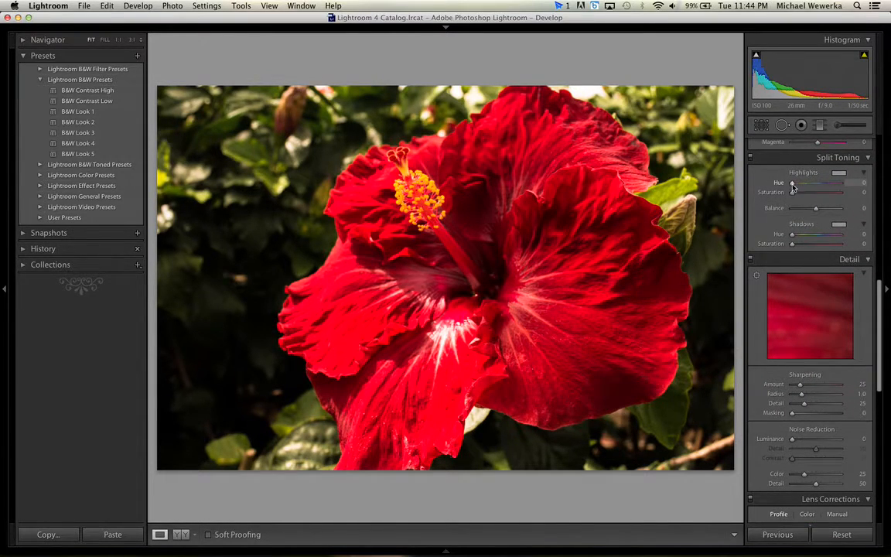
pyautogui.moveTo(798, 183); pyautogui.dragTo(740, 207)
pyautogui.moveTo(793, 237); pyautogui.dragTo(820, 246)
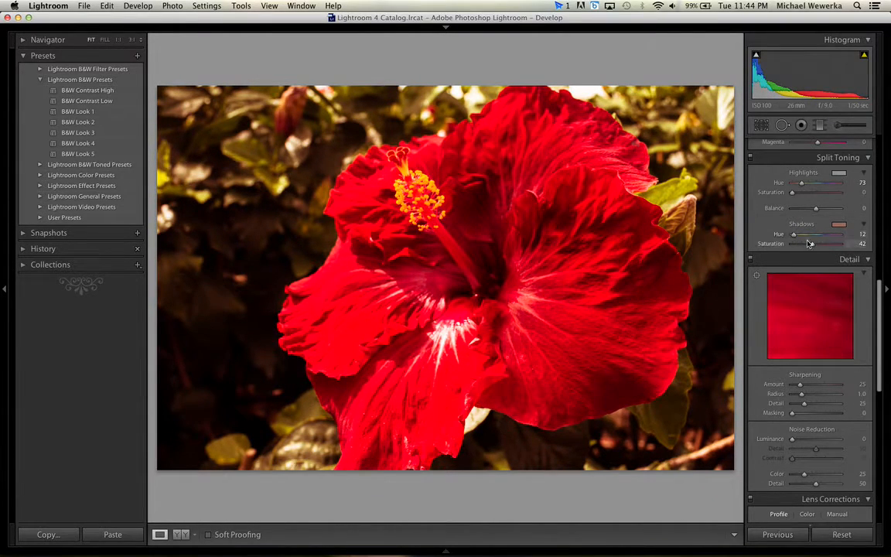
pyautogui.moveTo(806, 246)
pyautogui.mouseDown()
pyautogui.moveTo(792, 247)
pyautogui.moveTo(804, 249)
pyautogui.mouseUp()
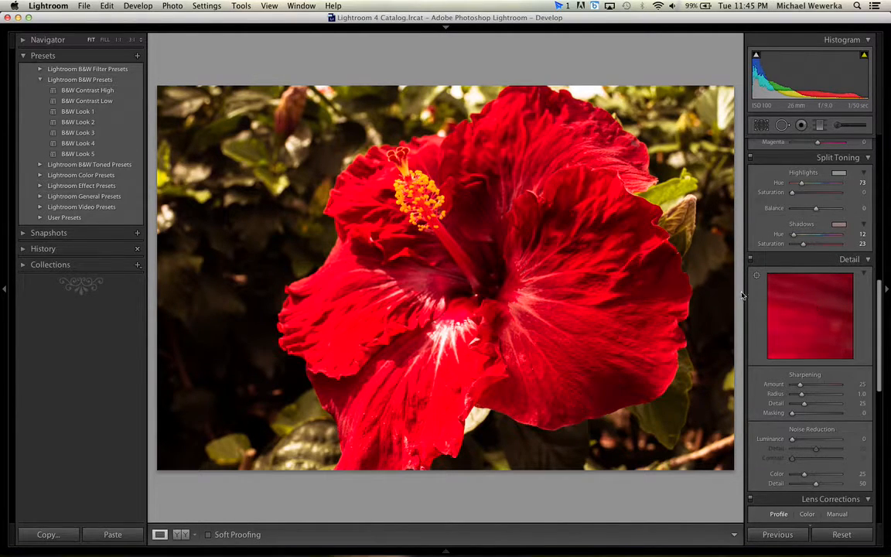
# Examine the flower's stamen and stigma tips up close, centring the Detail preview on the stigma tips.
pyautogui.click(416, 188)
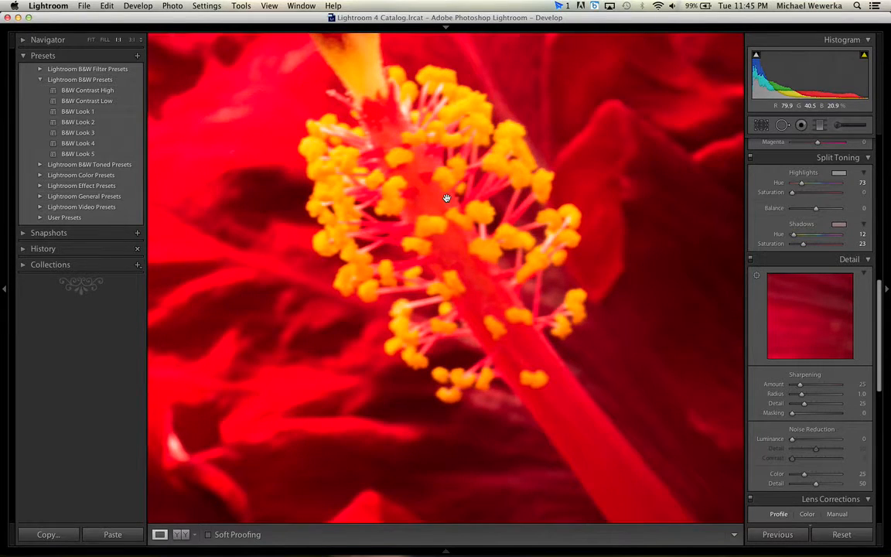
pyautogui.moveTo(446, 179); pyautogui.dragTo(463, 341)
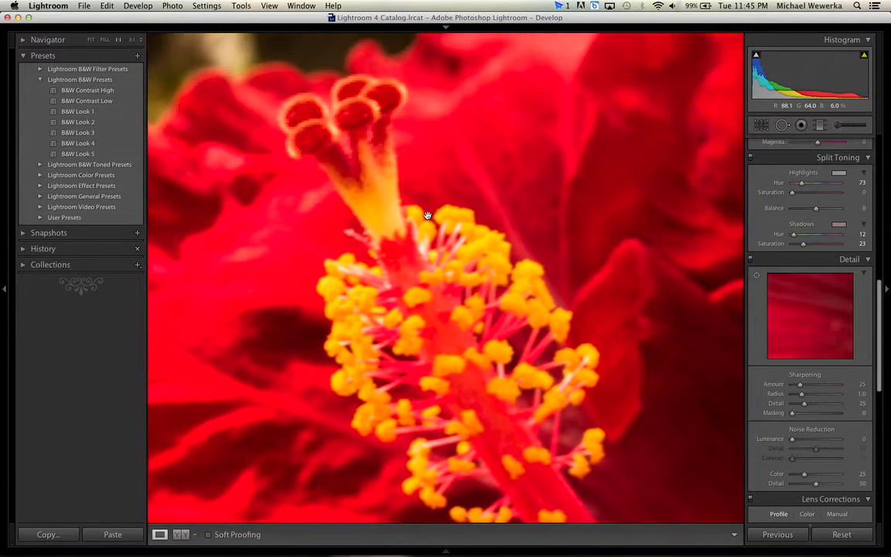
pyautogui.moveTo(349, 115); pyautogui.dragTo(442, 265)
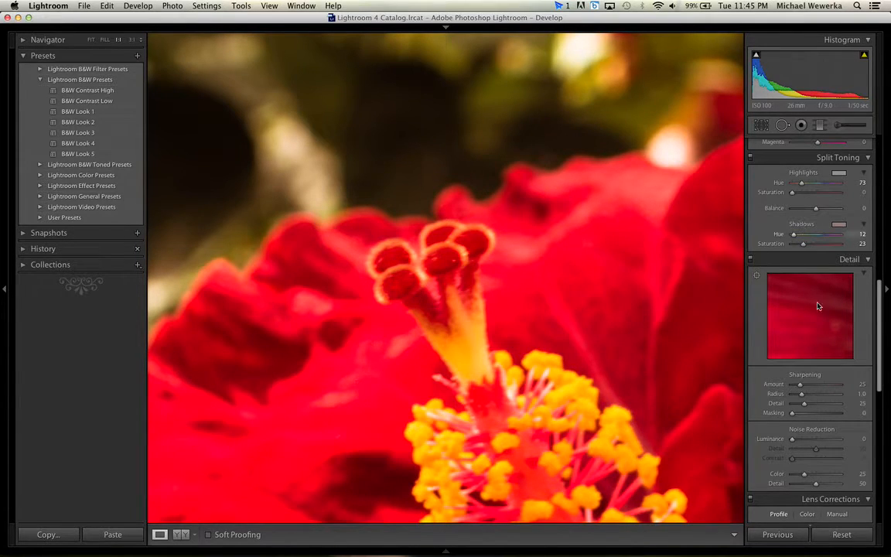
pyautogui.click(805, 342)
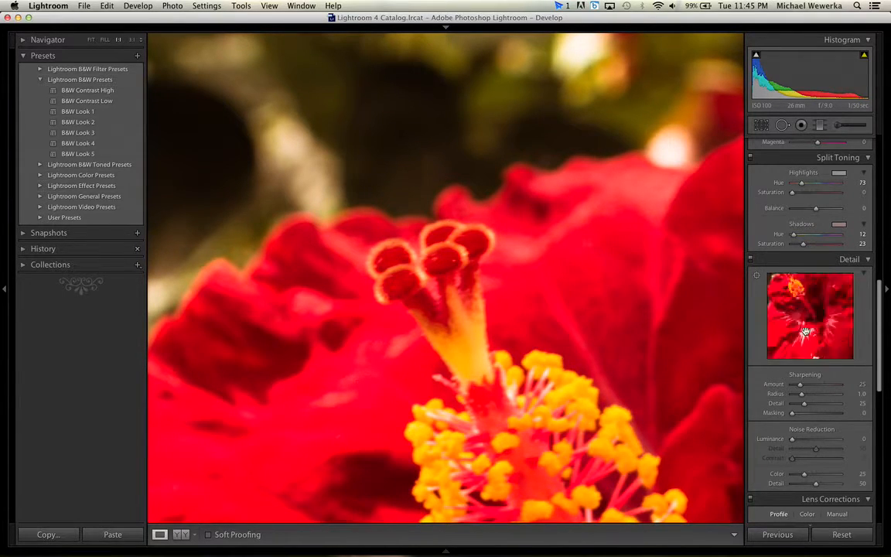
pyautogui.click(807, 322)
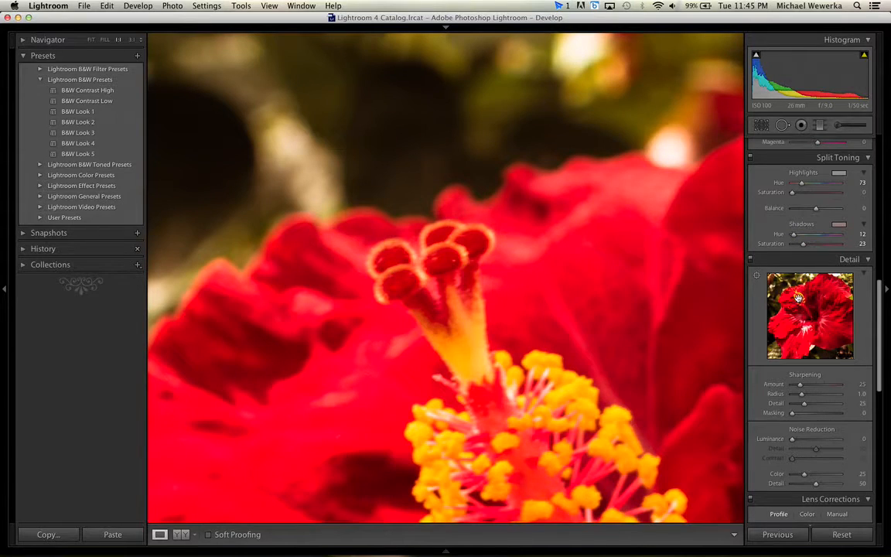
pyautogui.click(799, 299)
pyautogui.moveTo(806, 310); pyautogui.dragTo(811, 333)
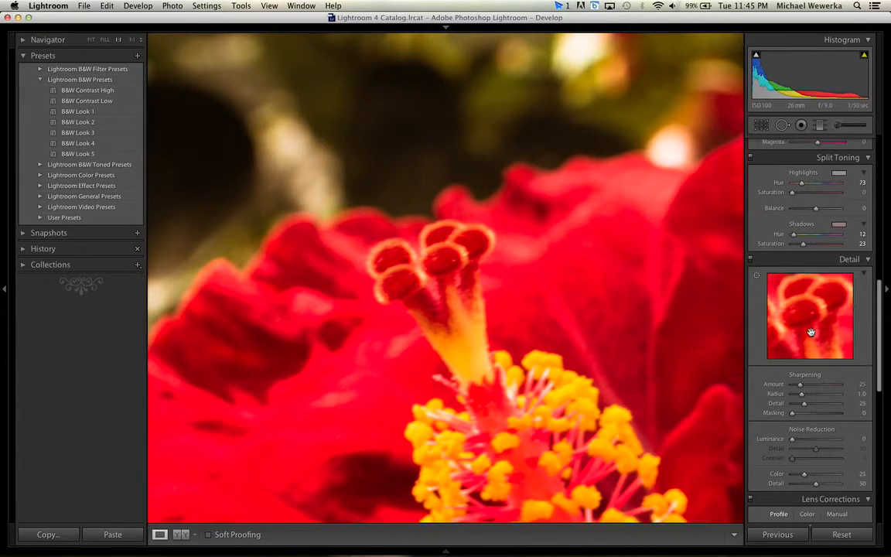
pyautogui.click(428, 267)
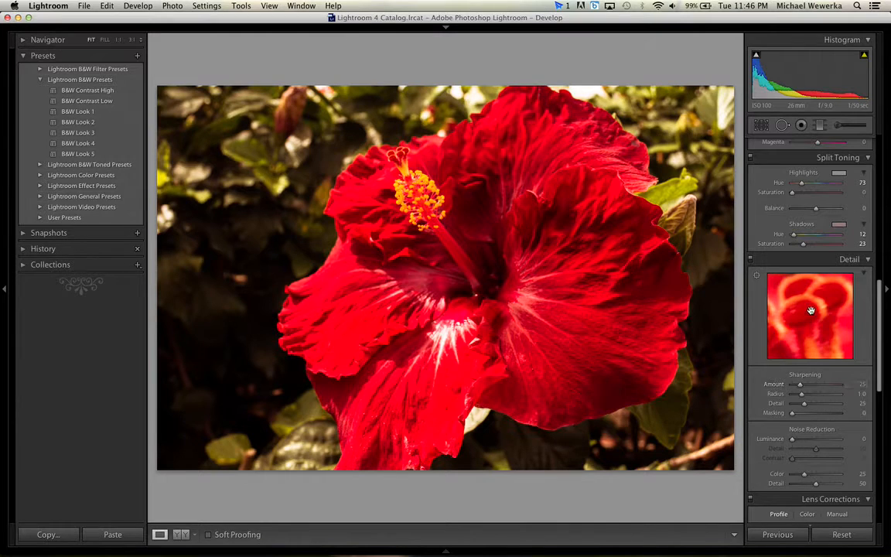
# Try raising the sharpening amount to 150 while judging the stigma tips at close range.
pyautogui.click(361, 133)
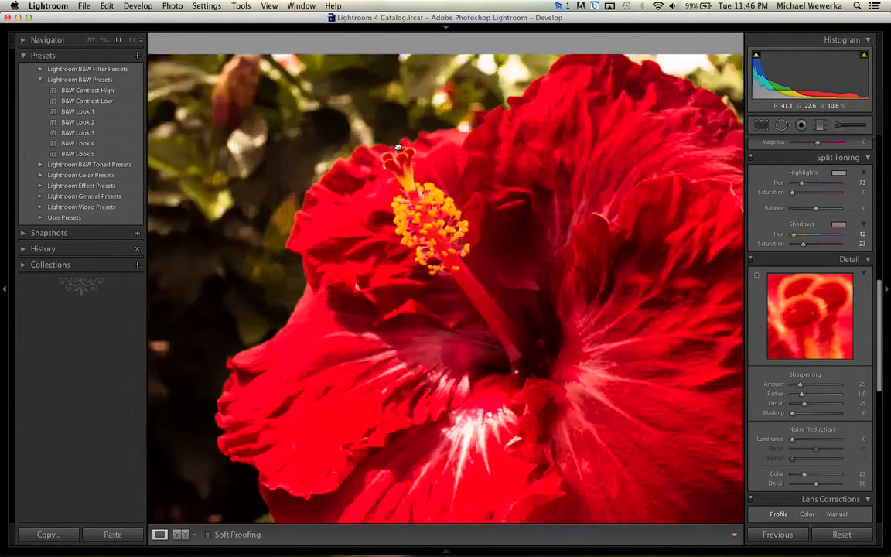
pyautogui.moveTo(425, 233); pyautogui.dragTo(438, 312)
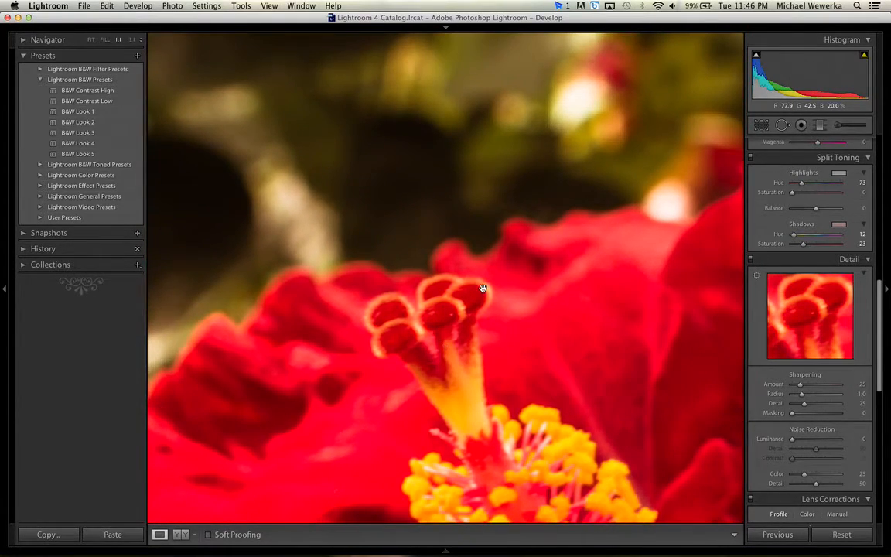
pyautogui.click(810, 385)
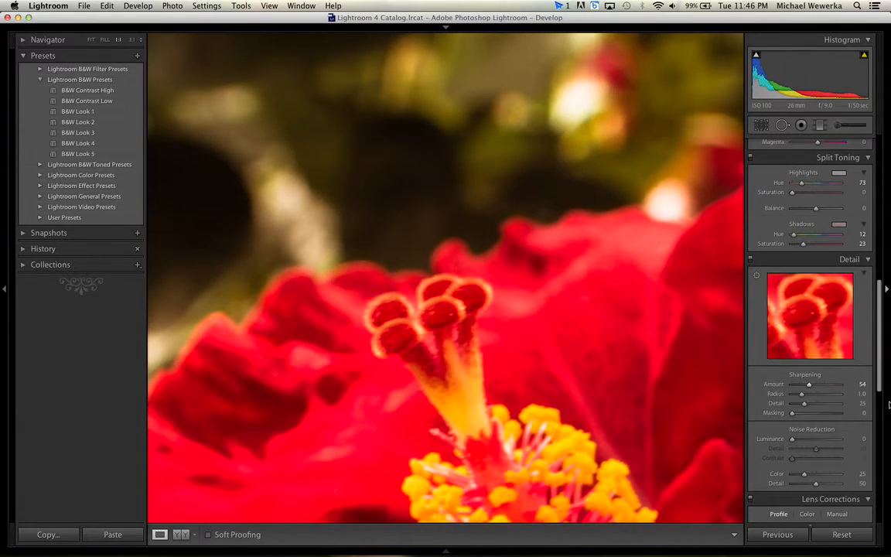
pyautogui.click(801, 389)
pyautogui.moveTo(809, 388); pyautogui.dragTo(829, 388)
pyautogui.moveTo(820, 387); pyautogui.dragTo(862, 389)
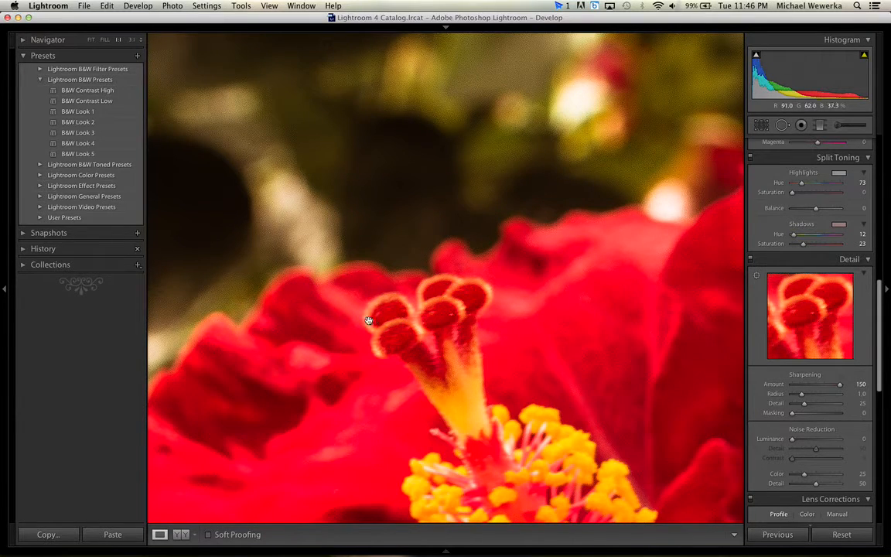
# Reduce the sharpening amount to 70 while viewing the whole photo.
pyautogui.click(463, 362)
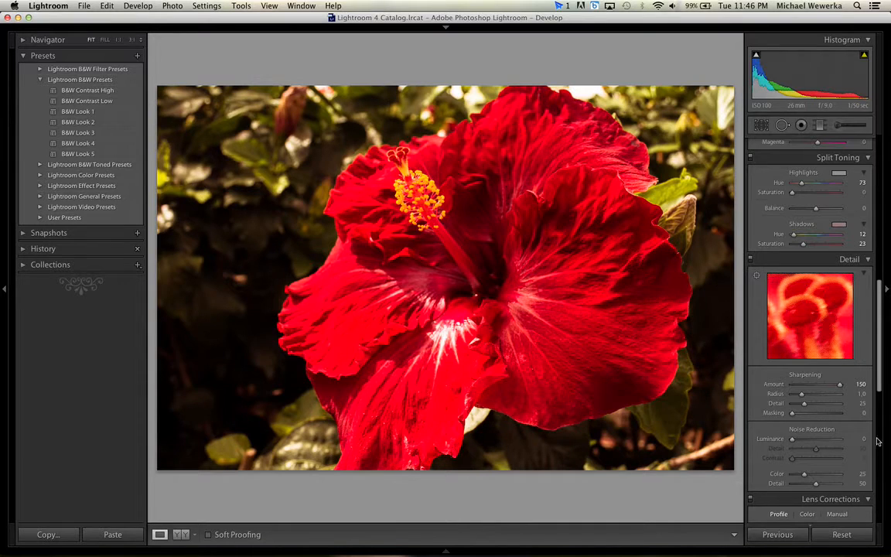
pyautogui.click(830, 386)
pyautogui.click(813, 385)
pyautogui.moveTo(813, 385); pyautogui.dragTo(814, 385)
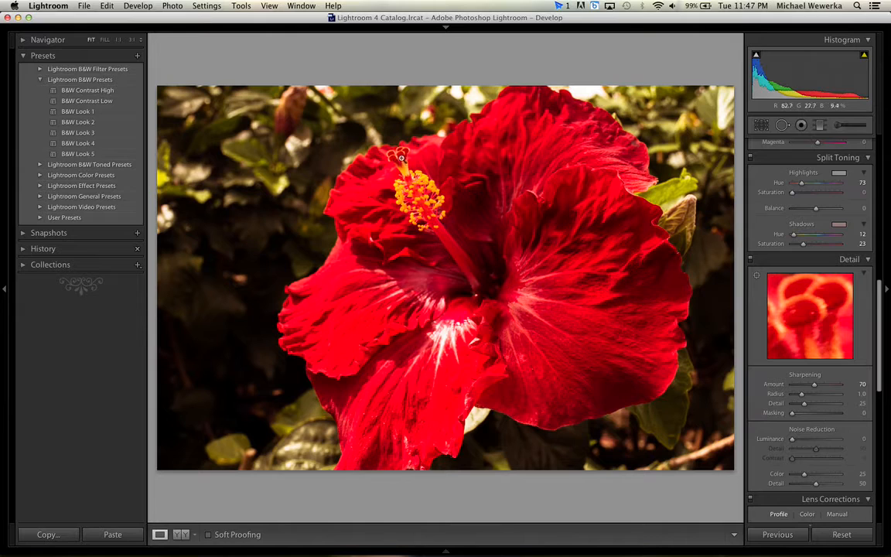
# Show the whole flower in the Detail preview and set the sharpening detail to 8 while inspecting the stigma tips.
pyautogui.click(364, 147)
pyautogui.moveTo(377, 149); pyautogui.dragTo(393, 217)
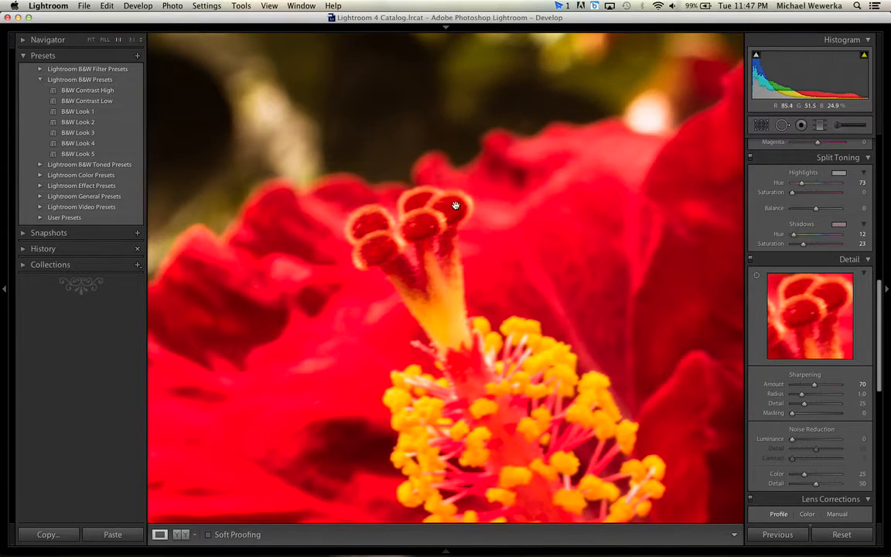
pyautogui.click(809, 335)
pyautogui.click(337, 216)
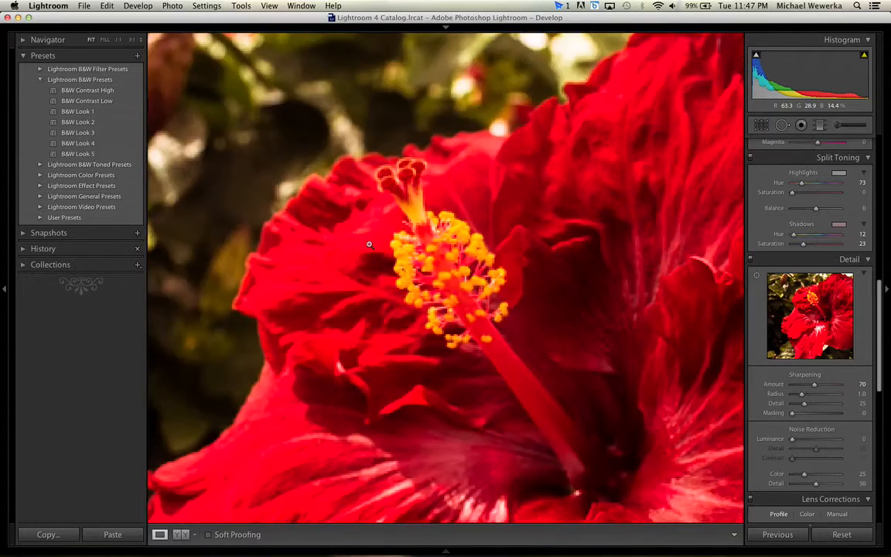
pyautogui.click(399, 152)
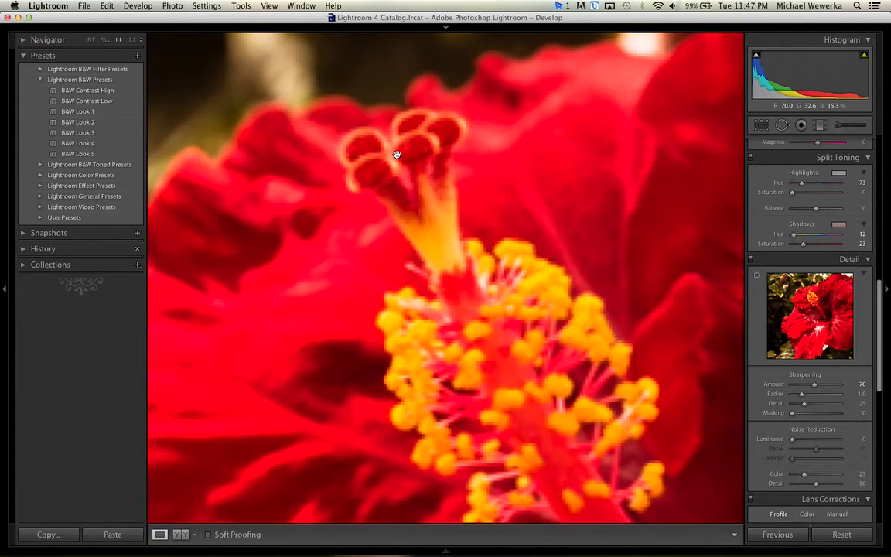
pyautogui.moveTo(396, 149); pyautogui.dragTo(394, 278)
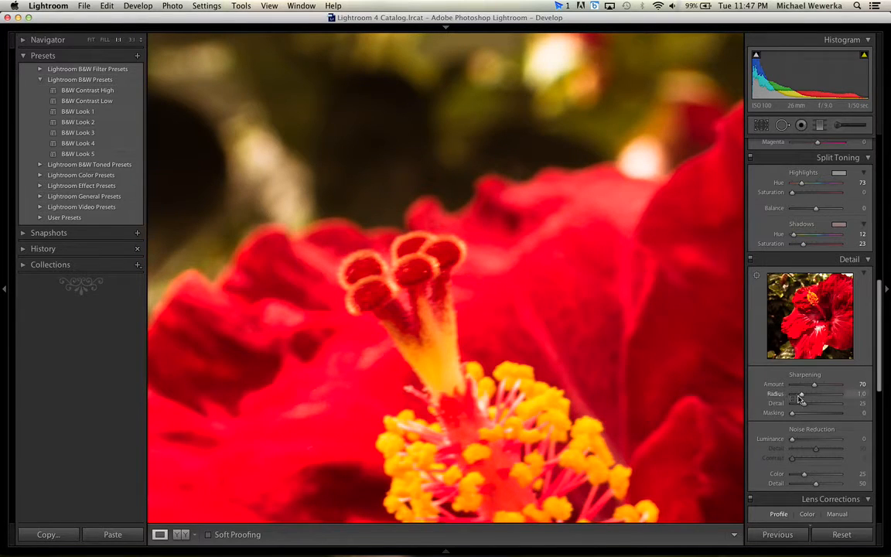
pyautogui.moveTo(801, 398)
pyautogui.mouseDown()
pyautogui.moveTo(867, 399)
pyautogui.moveTo(771, 406)
pyautogui.moveTo(818, 405)
pyautogui.moveTo(794, 406)
pyautogui.mouseUp()
# Set the sharpening amount to 150 and the luminance noise reduction to 100.
pyautogui.scroll(-1, 798, 422)
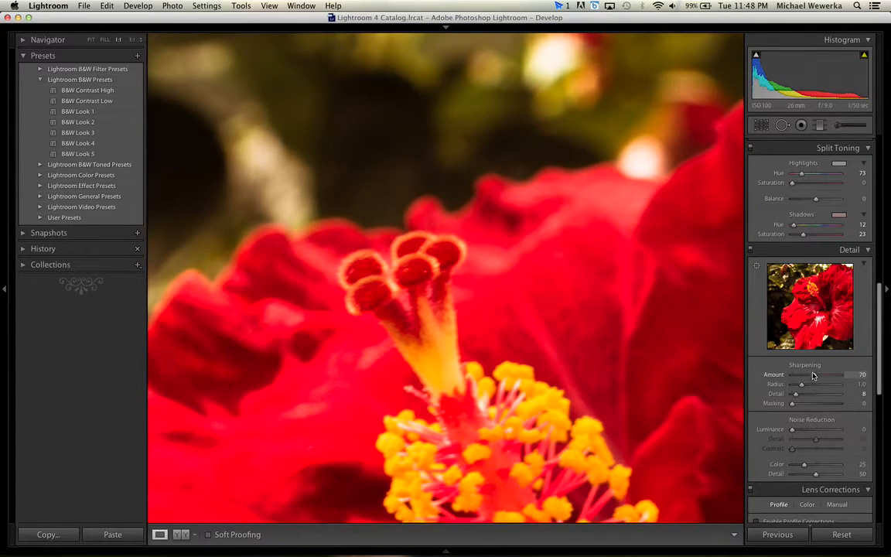
pyautogui.moveTo(815, 377); pyautogui.dragTo(845, 376)
pyautogui.moveTo(793, 431); pyautogui.dragTo(835, 432)
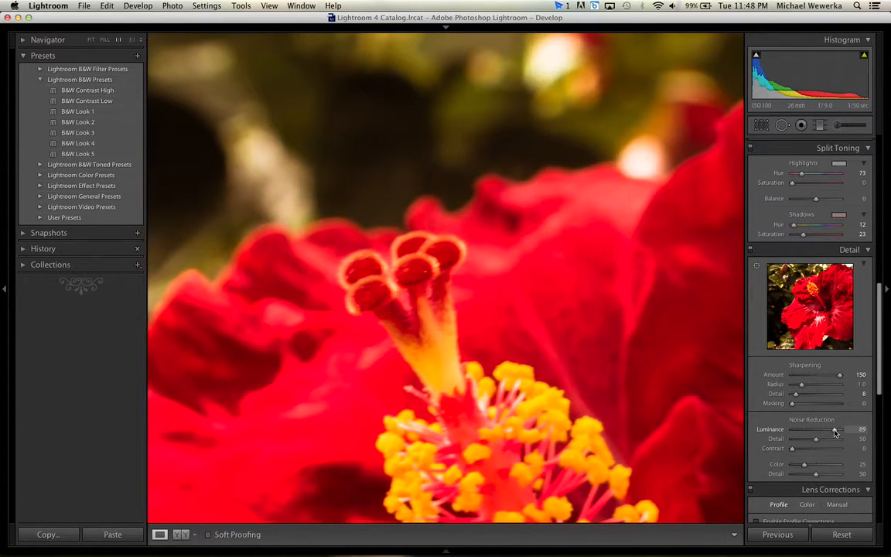
pyautogui.moveTo(835, 433); pyautogui.dragTo(842, 432)
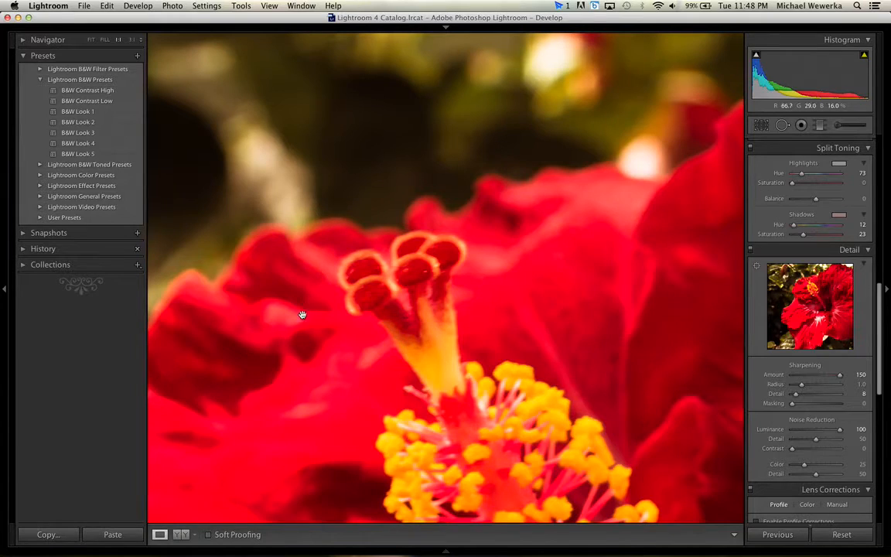
# Reduce the luminance noise reduction to 22 and the sharpening amount to 58 with the whole photo in view.
pyautogui.click(346, 337)
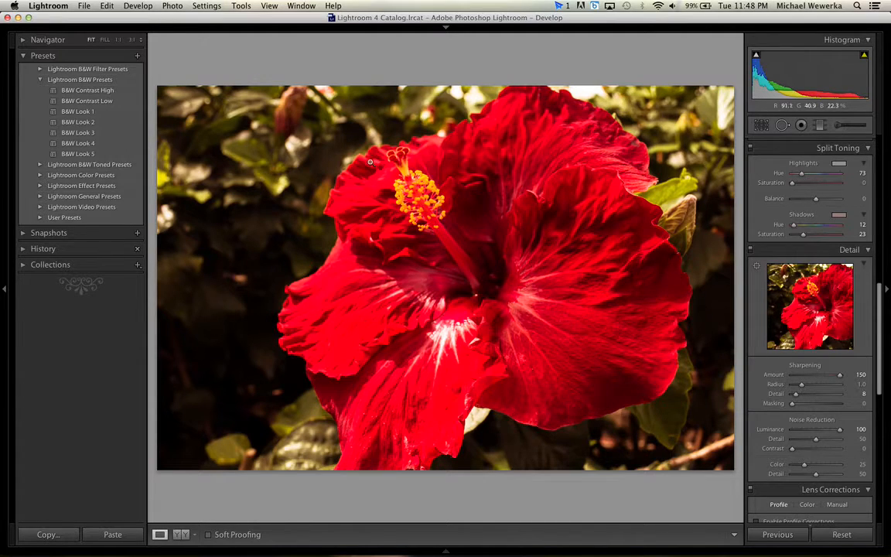
pyautogui.click(802, 431)
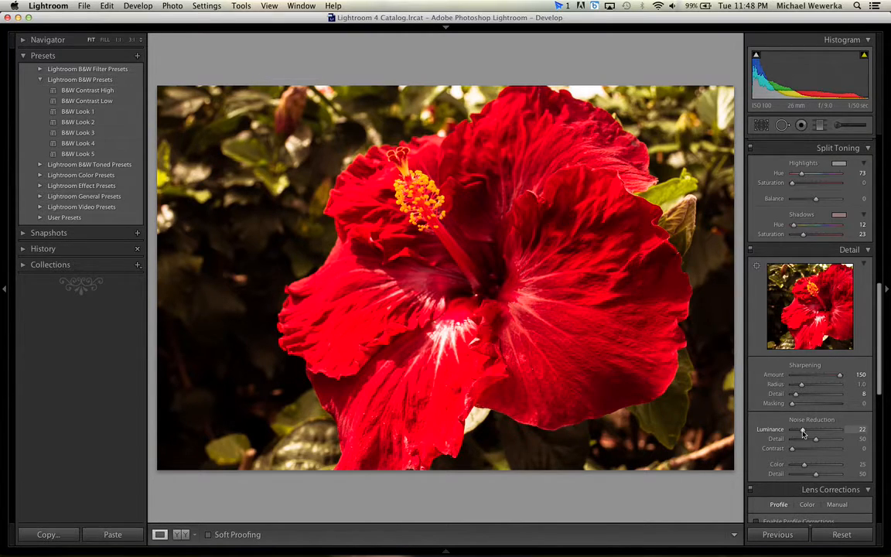
pyautogui.scroll(1, 827, 297)
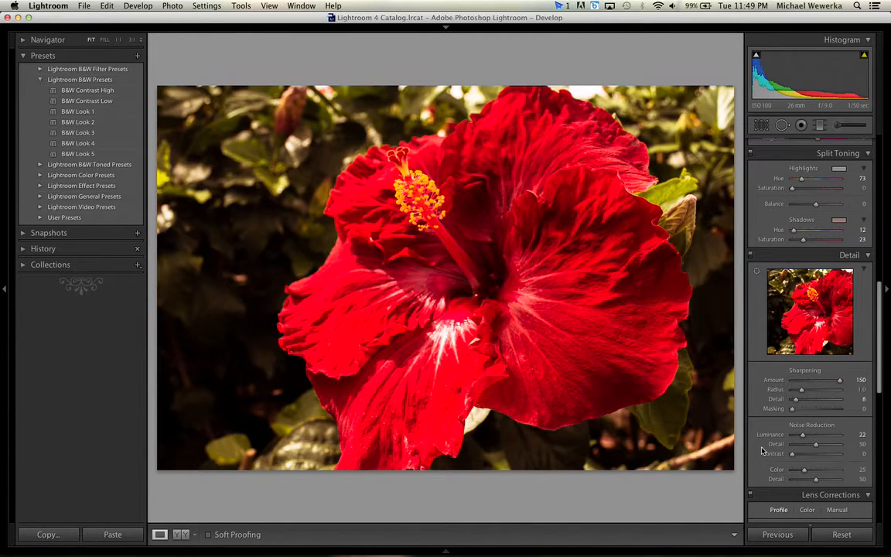
pyautogui.scroll(-1, 769, 437)
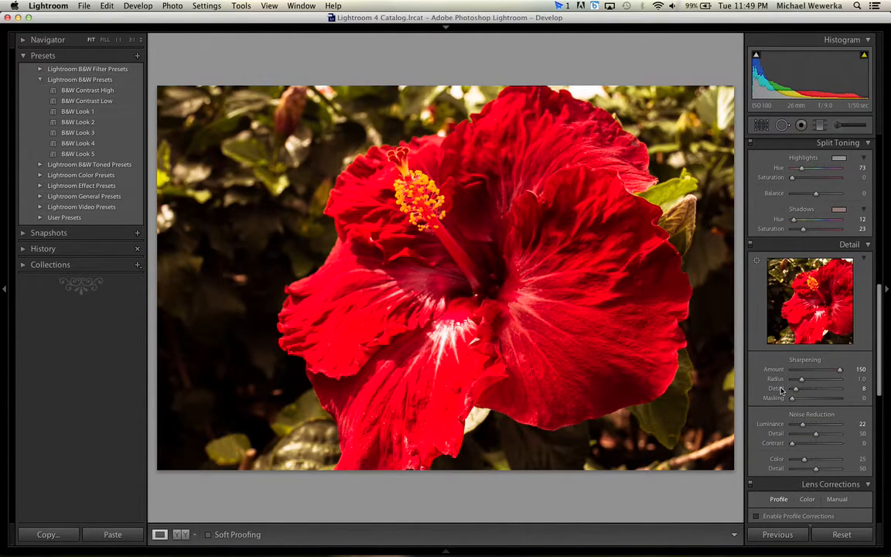
pyautogui.click(811, 370)
# Enable the lens profile corrections with the Nikon profile, switching them off and on to compare the distortion and vignetting.
pyautogui.scroll(-5, 811, 379)
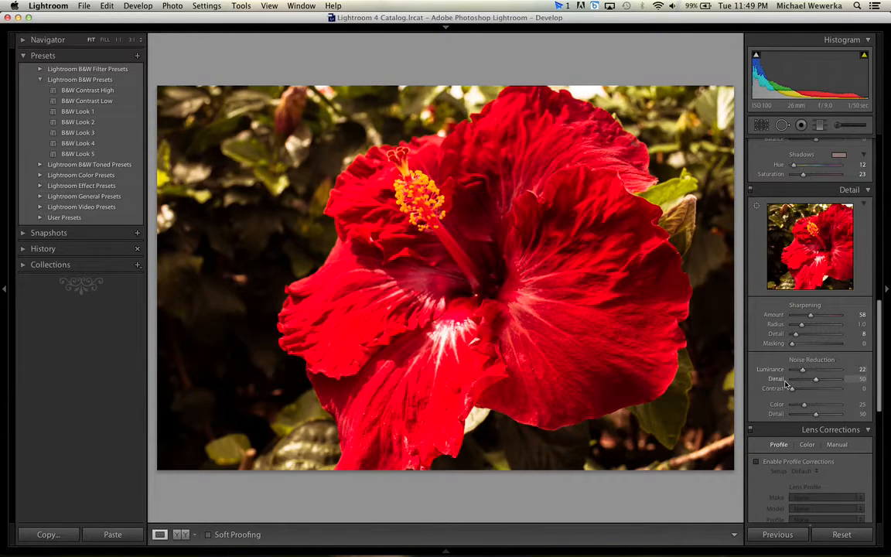
pyautogui.scroll(-4, 785, 384)
pyautogui.scroll(-4, 785, 384)
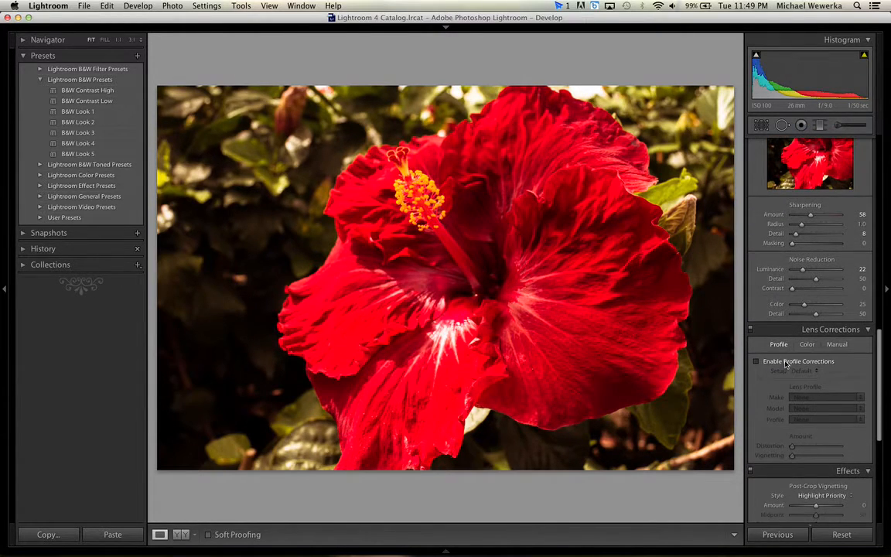
pyautogui.scroll(-2, 832, 339)
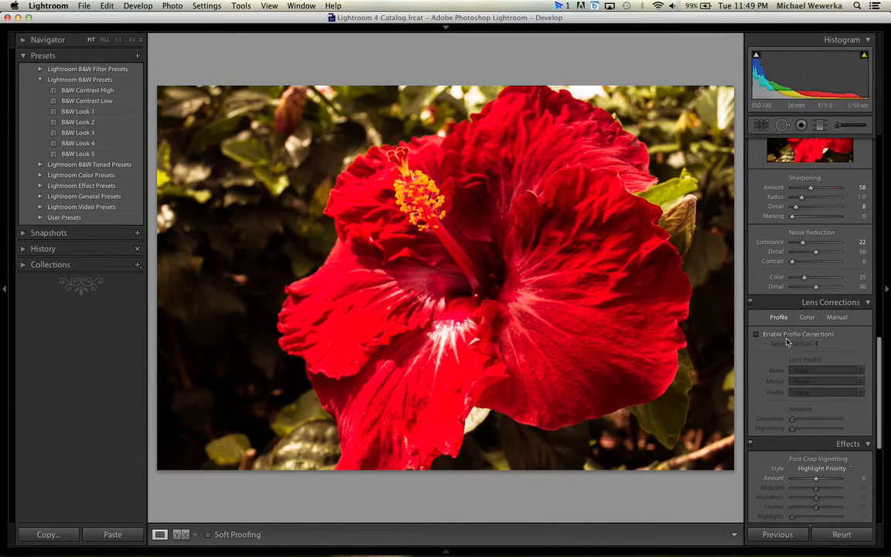
pyautogui.click(783, 336)
pyautogui.click(782, 336)
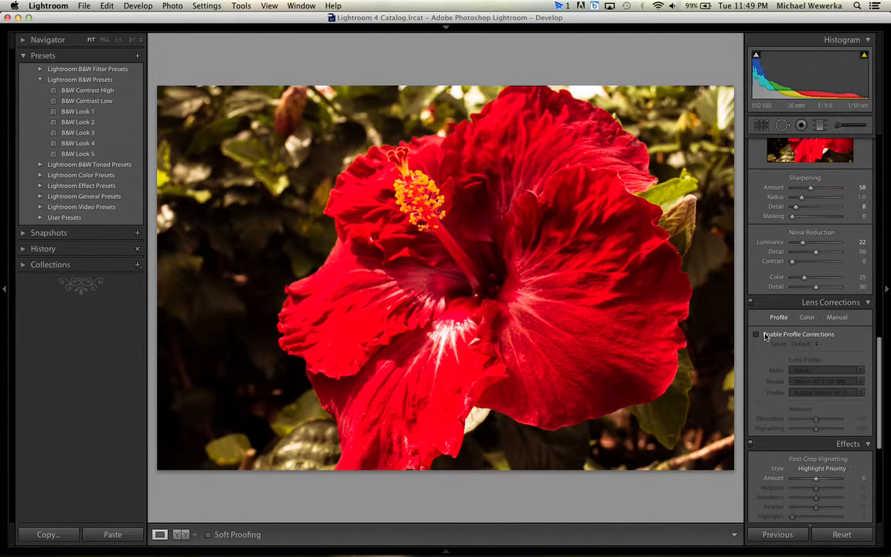
pyautogui.click(765, 336)
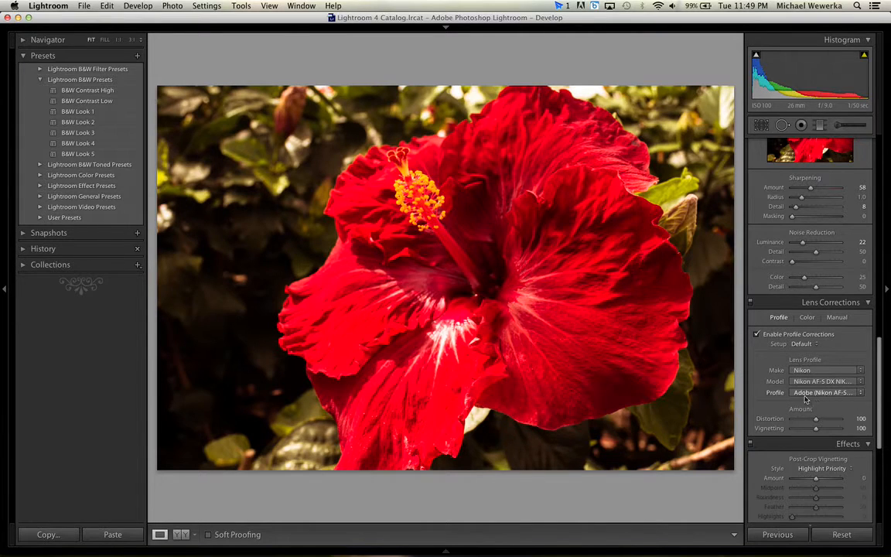
pyautogui.click(767, 339)
pyautogui.click(767, 338)
pyautogui.click(767, 339)
pyautogui.click(767, 339)
pyautogui.click(768, 339)
pyautogui.click(767, 339)
# Darken the photo's edges with a post-crop vignetting amount of -35 in the Highlight Priority style.
pyautogui.scroll(-2, 791, 423)
pyautogui.scroll(-5, 791, 423)
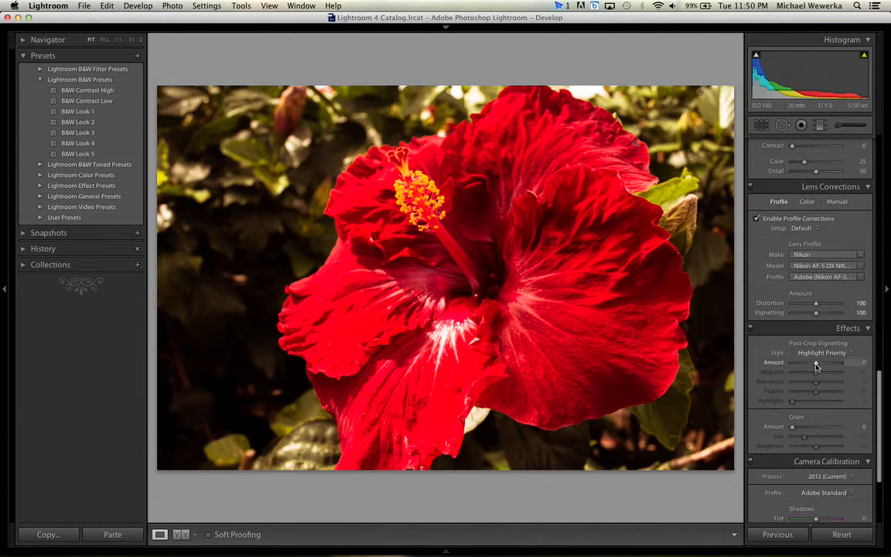
pyautogui.moveTo(816, 366)
pyautogui.mouseDown()
pyautogui.moveTo(789, 366)
pyautogui.moveTo(807, 364)
pyautogui.mouseUp()
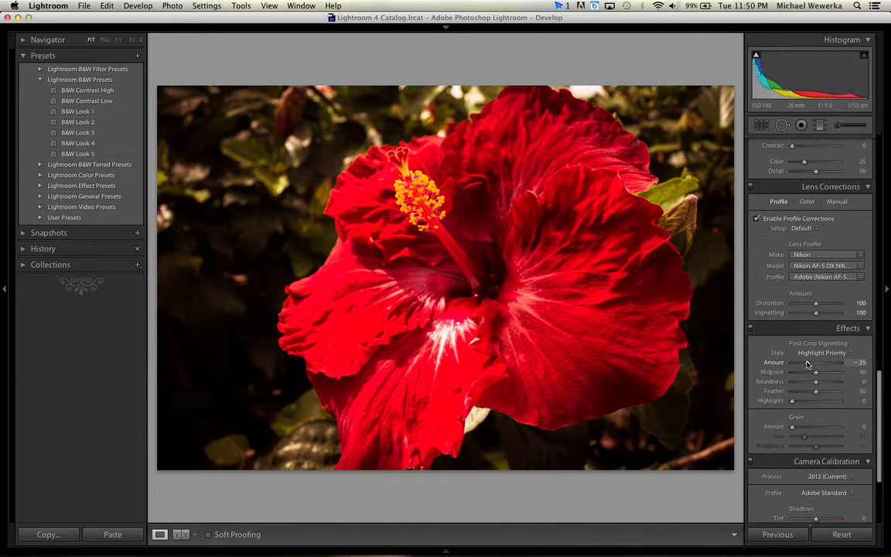
# Set the shadows tint in the camera calibration to +30.
pyautogui.scroll(-5, 809, 371)
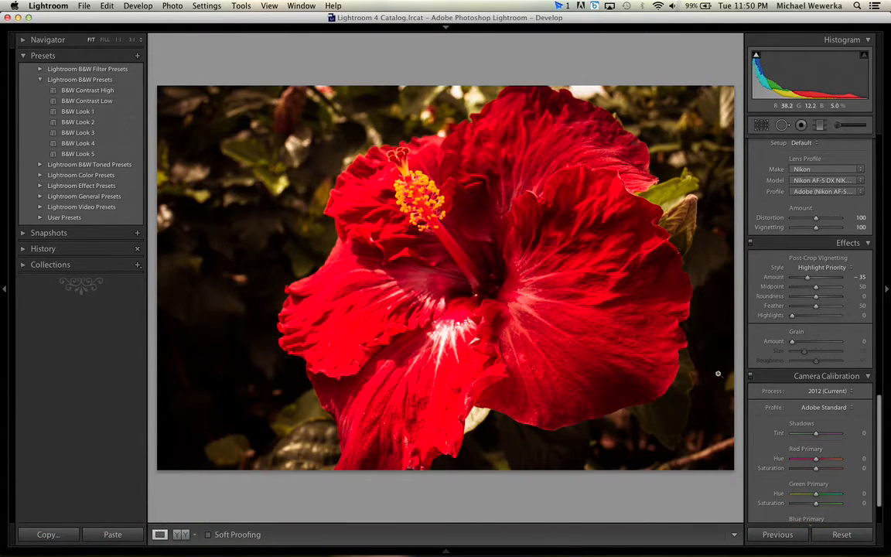
pyautogui.scroll(-3, 825, 347)
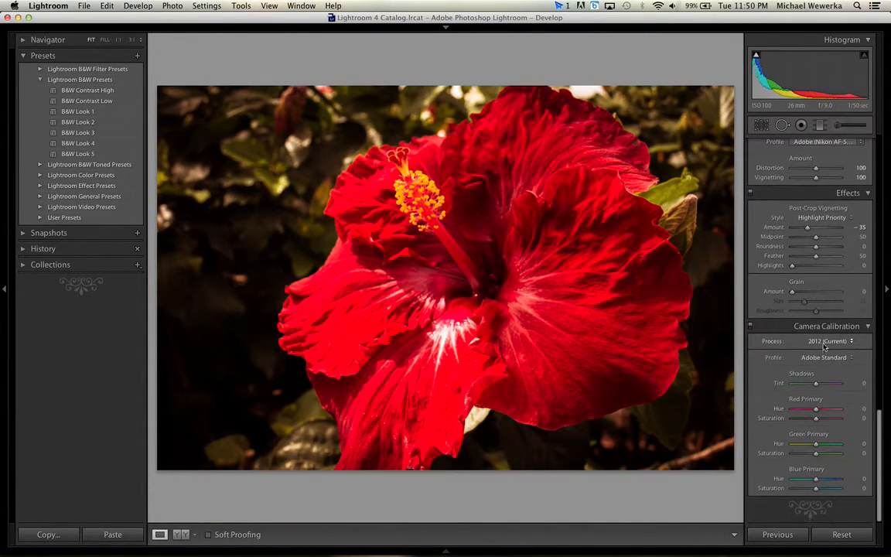
pyautogui.moveTo(816, 383)
pyautogui.mouseDown()
pyautogui.moveTo(834, 385)
pyautogui.moveTo(824, 387)
pyautogui.mouseUp()
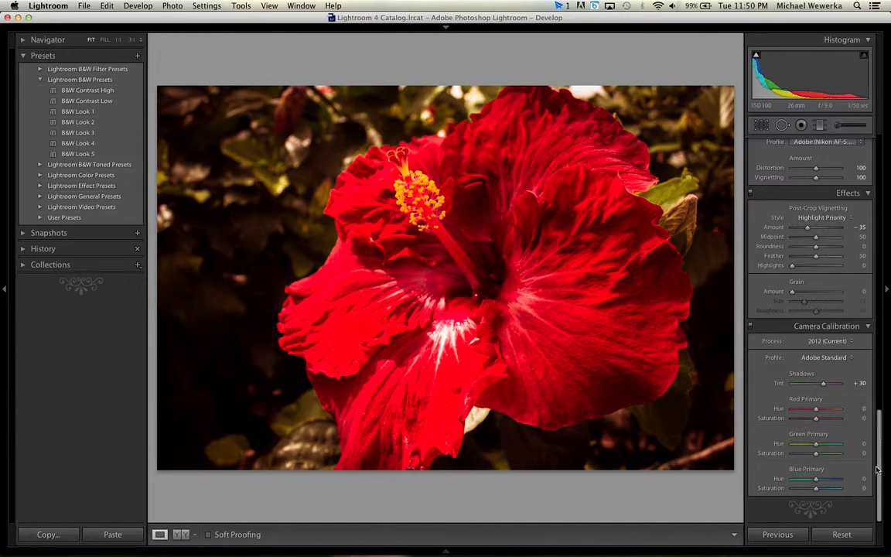
# Try the Aged Photo, Bleach Bypass and Cold Tone presets from the Lightroom Color Presets on the hibiscus.
pyautogui.moveTo(879, 510); pyautogui.dragTo(877, 205)
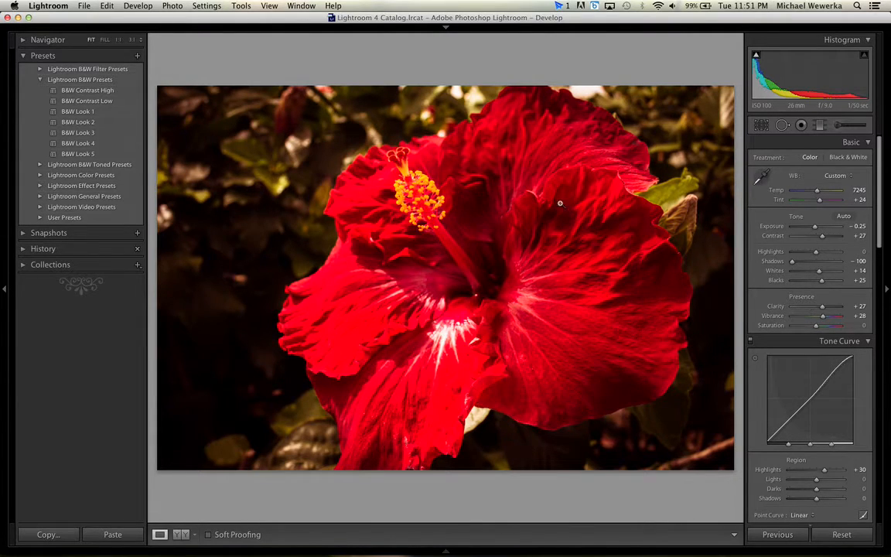
pyautogui.click(46, 177)
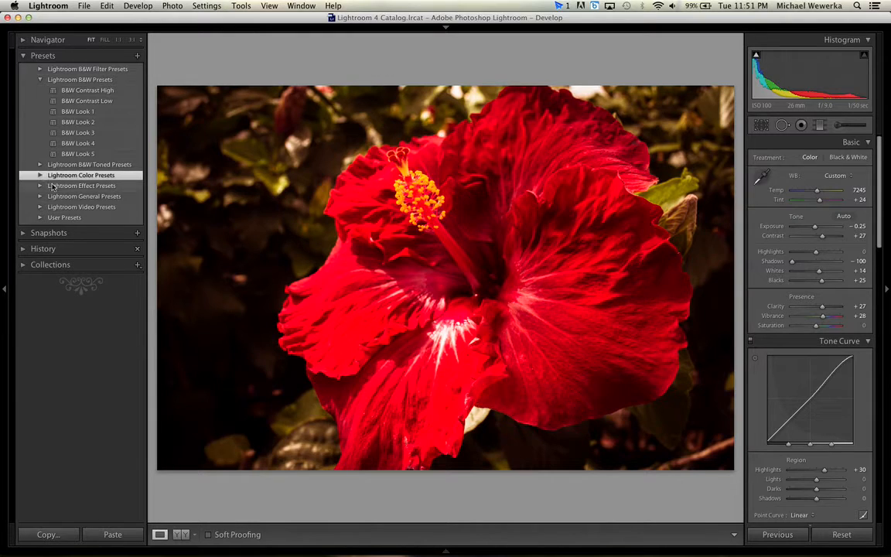
pyautogui.click(41, 178)
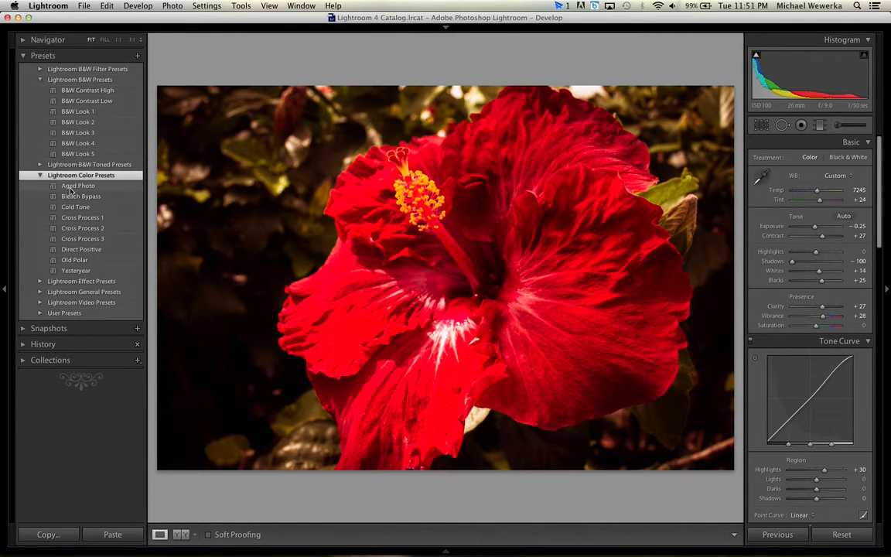
pyautogui.click(70, 188)
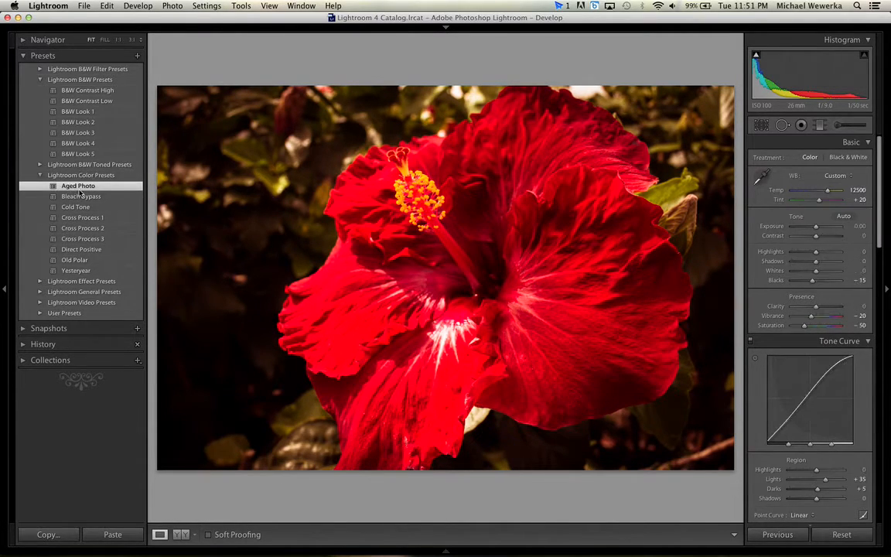
pyautogui.click(71, 186)
pyautogui.click(81, 197)
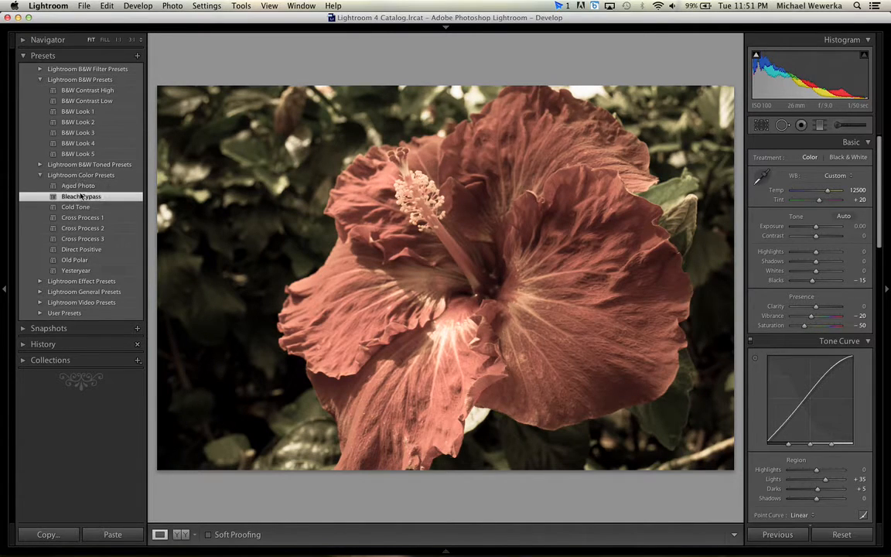
pyautogui.click(79, 207)
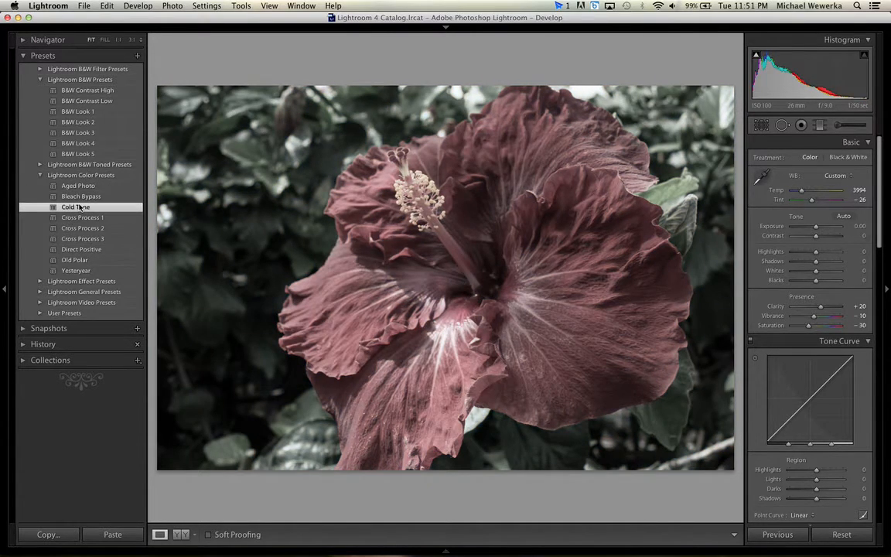
# Try the Cross Process 1, 2 and 3, Direct Positive and Old Polar color presets on the hibiscus.
pyautogui.click(79, 217)
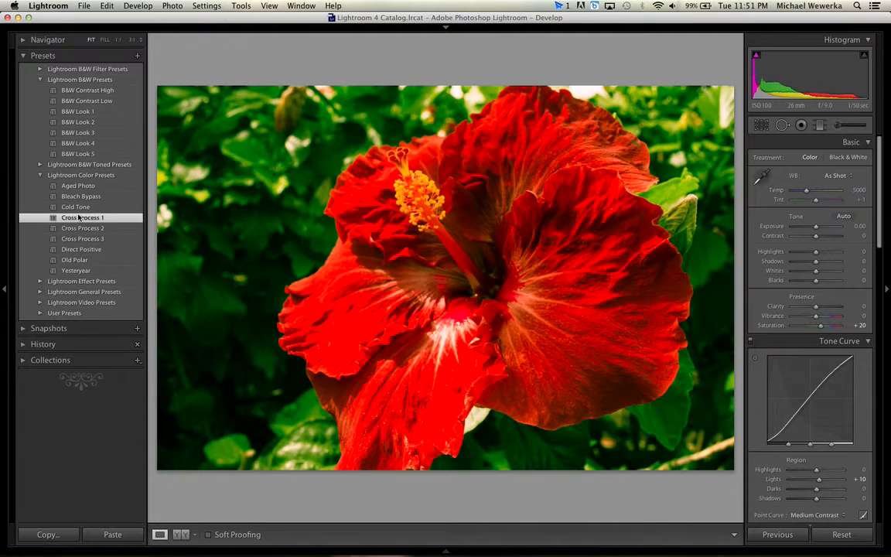
pyautogui.click(81, 229)
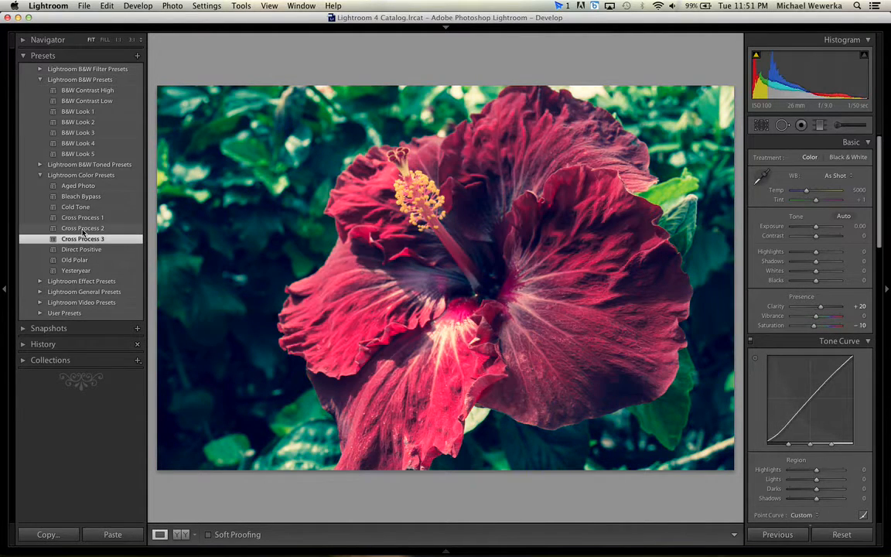
pyautogui.click(81, 238)
pyautogui.click(75, 259)
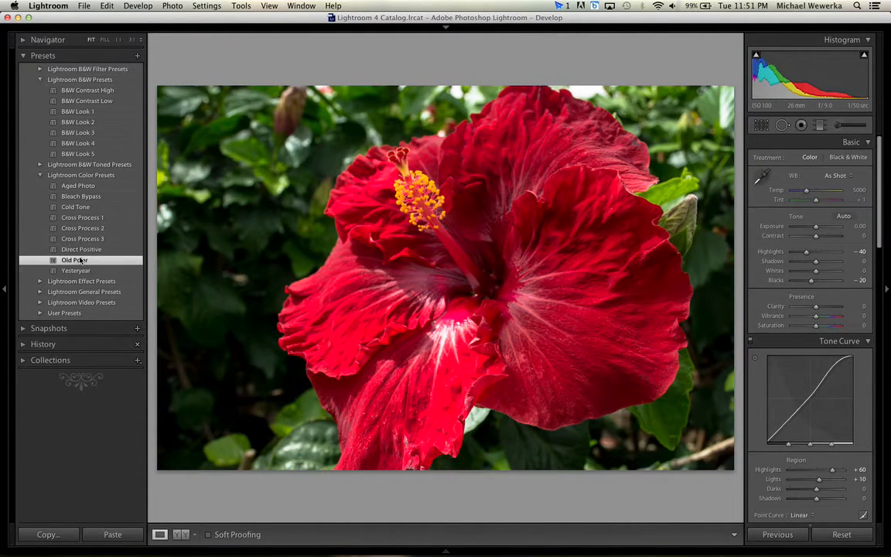
pyautogui.click(81, 250)
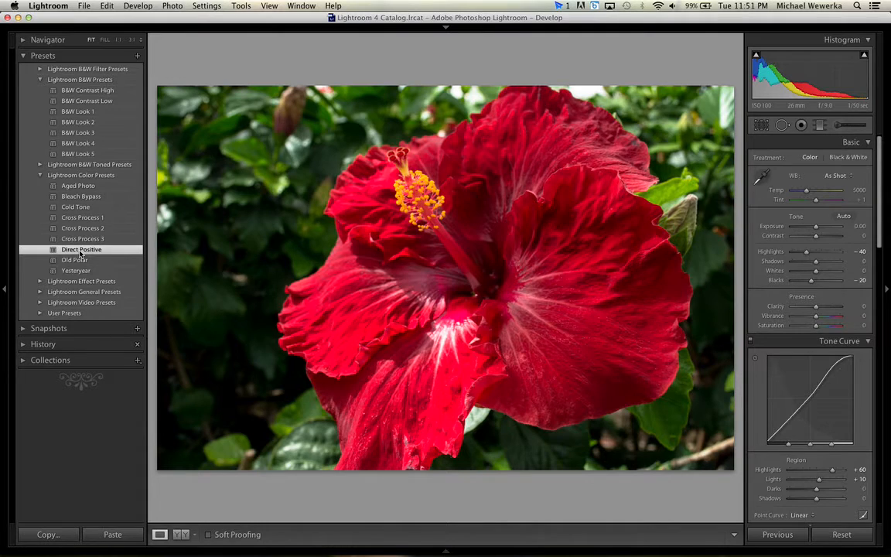
pyautogui.click(75, 259)
# Apply the Yesteryear color preset to the hibiscus and raise the contrast to +40.
pyautogui.click(75, 271)
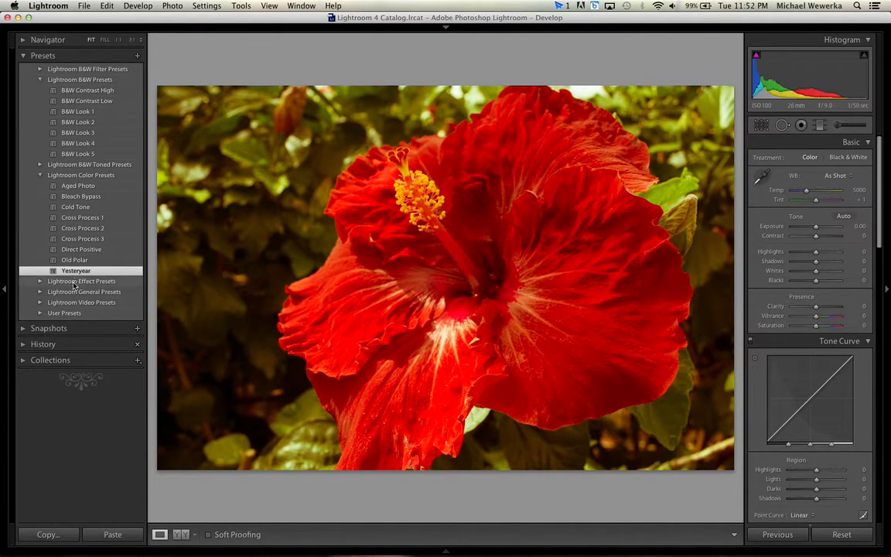
pyautogui.click(74, 283)
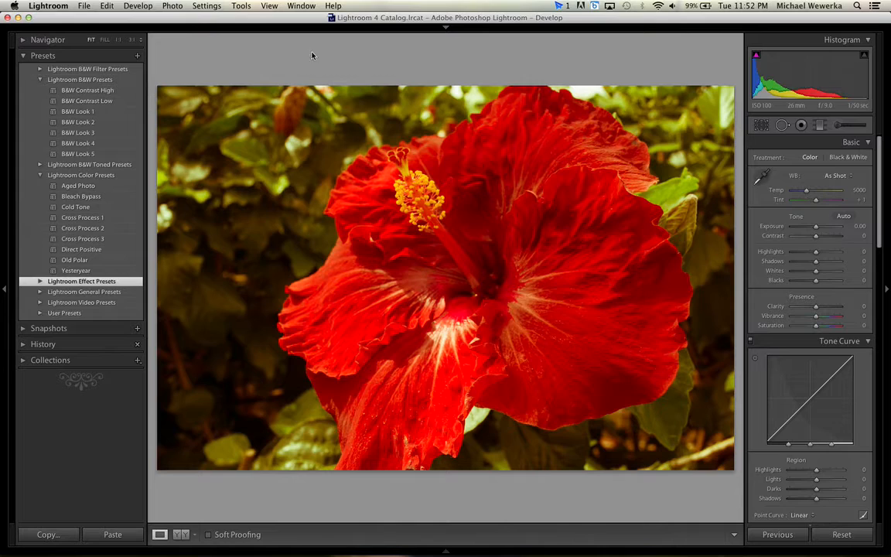
pyautogui.moveTo(297, 16); pyautogui.dragTo(298, 17)
pyautogui.moveTo(817, 235)
pyautogui.mouseDown()
pyautogui.moveTo(843, 237)
pyautogui.moveTo(825, 240)
pyautogui.mouseUp()
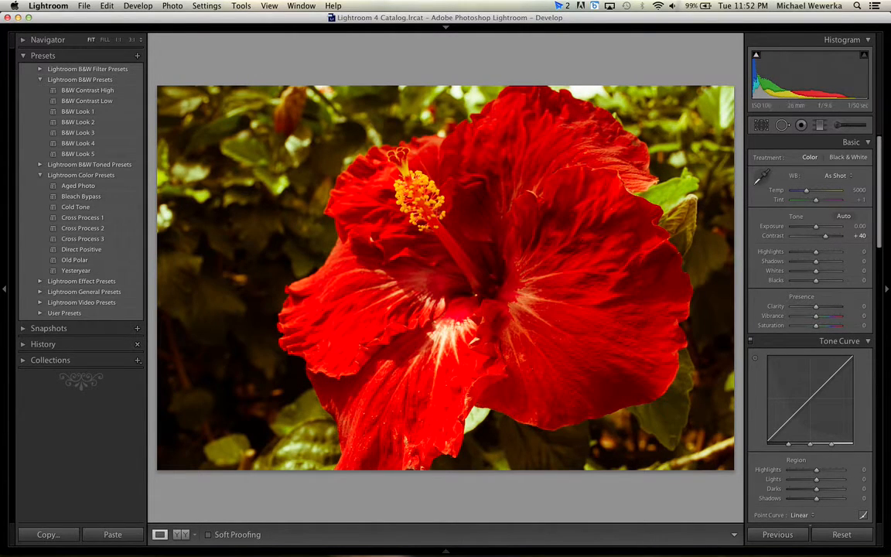
# Show the filmstrip and view the red tulips in DSC_0732.NEF and the pink tulips in DSC_0754.NEF.
pyautogui.click(448, 551)
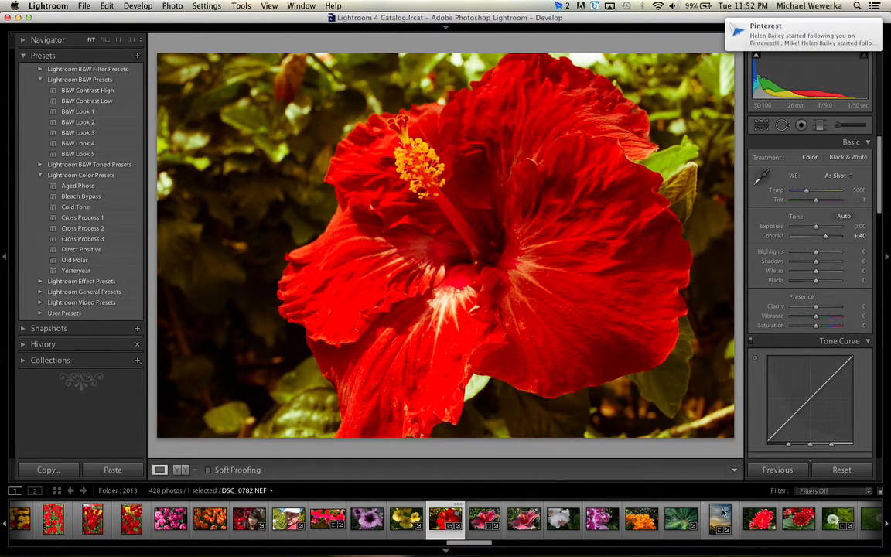
pyautogui.click(137, 518)
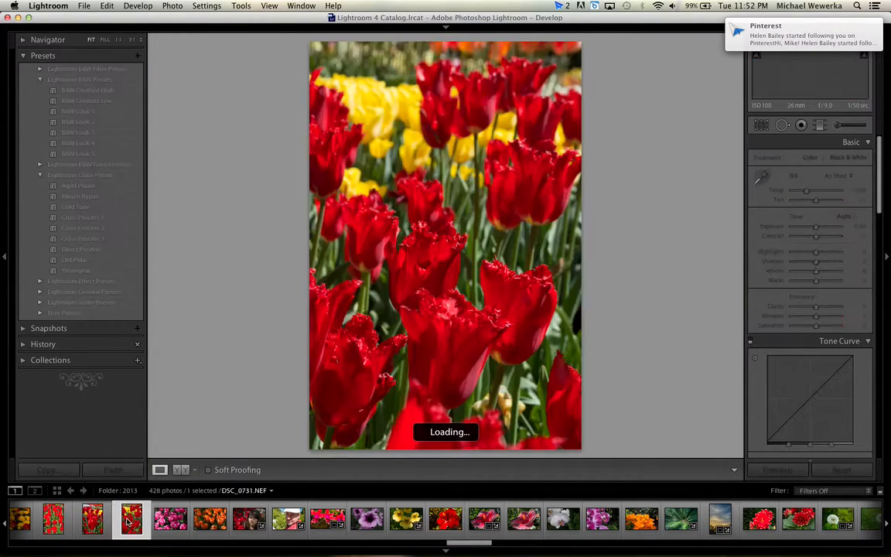
pyautogui.click(178, 525)
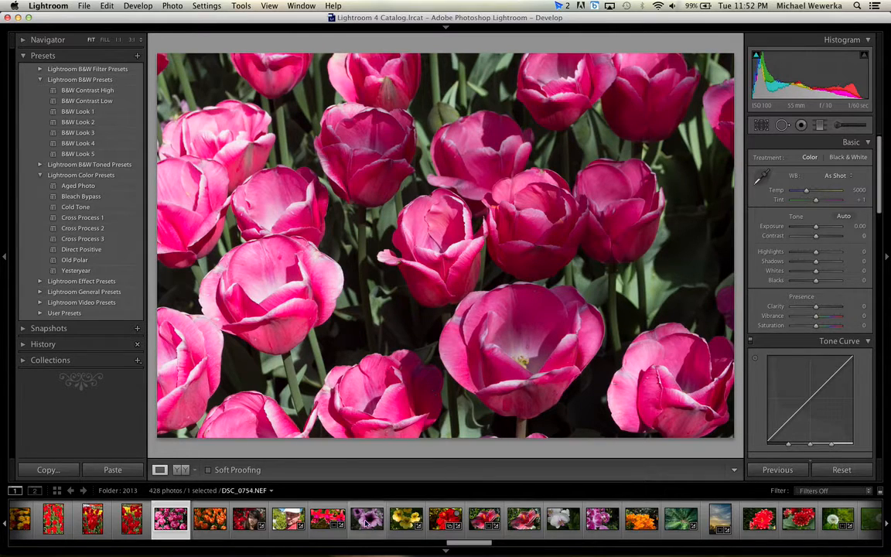
# Examine the petal texture and curled edge of hibiscus DSC_0759.NEF at close range, and open the red dahlia DSC_0787.NEF.
pyautogui.click(484, 520)
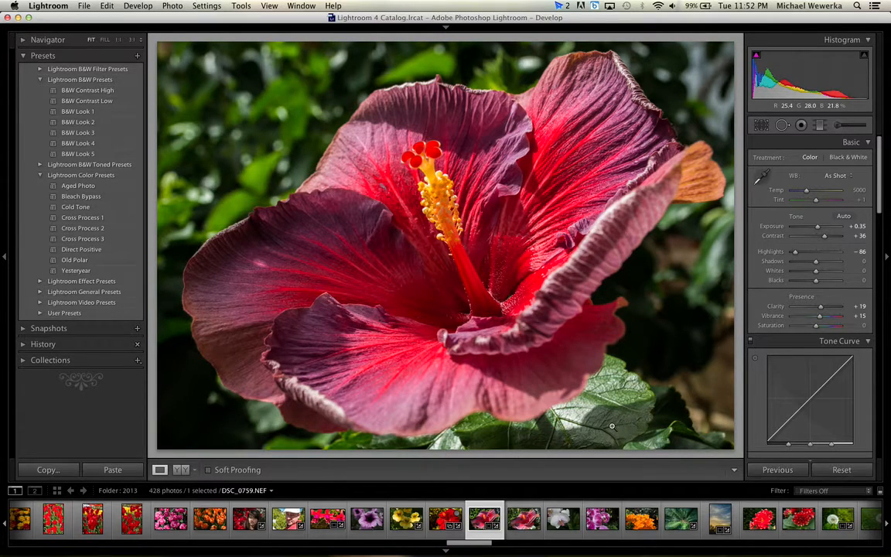
pyautogui.click(532, 133)
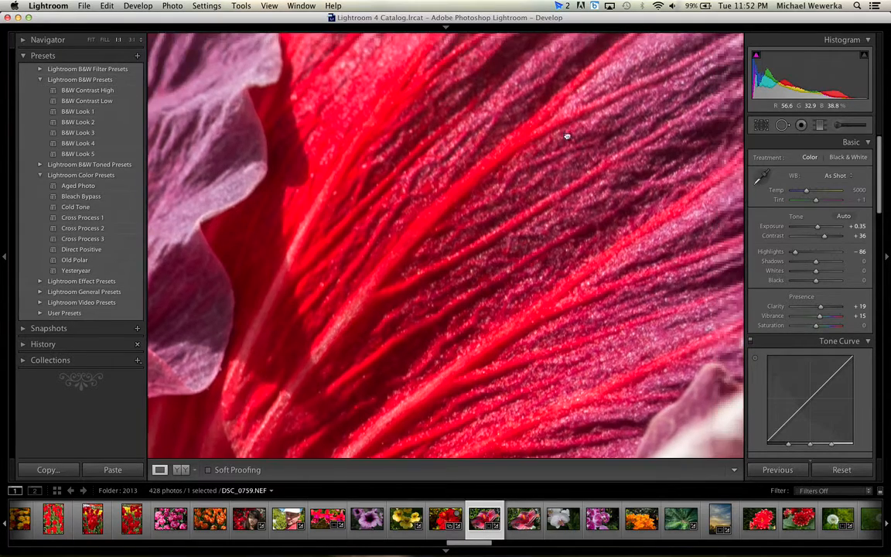
pyautogui.moveTo(567, 136); pyautogui.dragTo(424, 248)
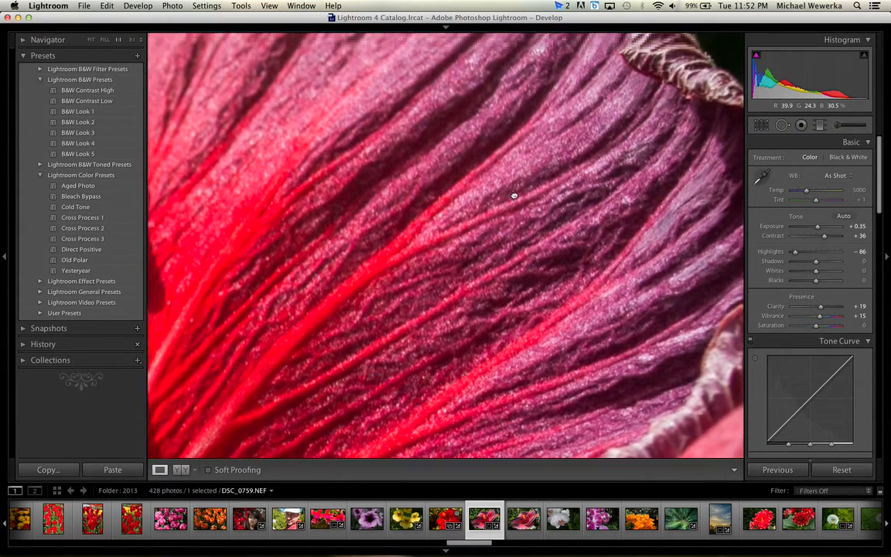
pyautogui.moveTo(514, 196); pyautogui.dragTo(428, 269)
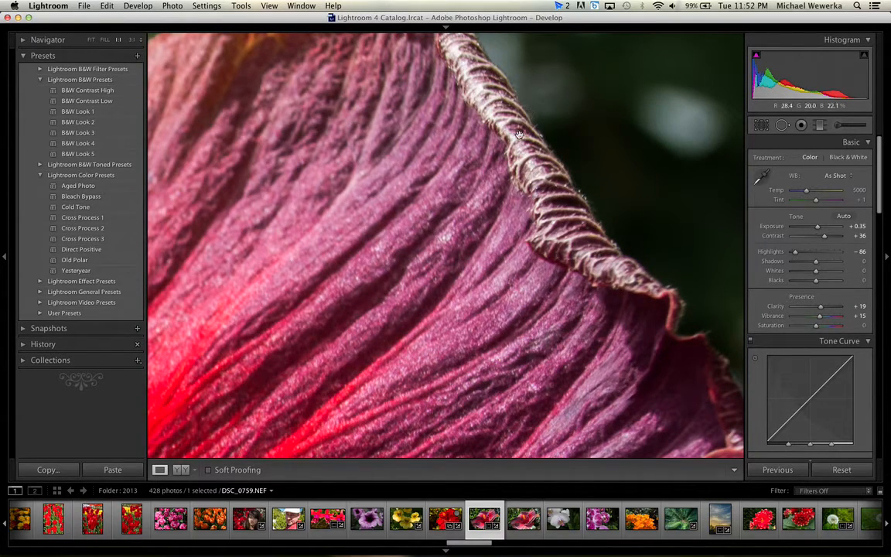
pyautogui.moveTo(396, 332); pyautogui.dragTo(513, 158)
pyautogui.click(513, 158)
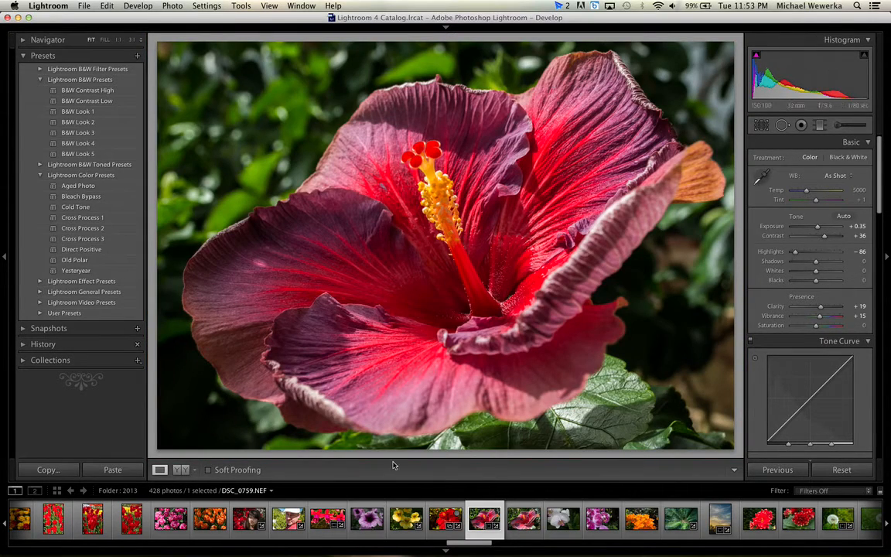
pyautogui.click(797, 517)
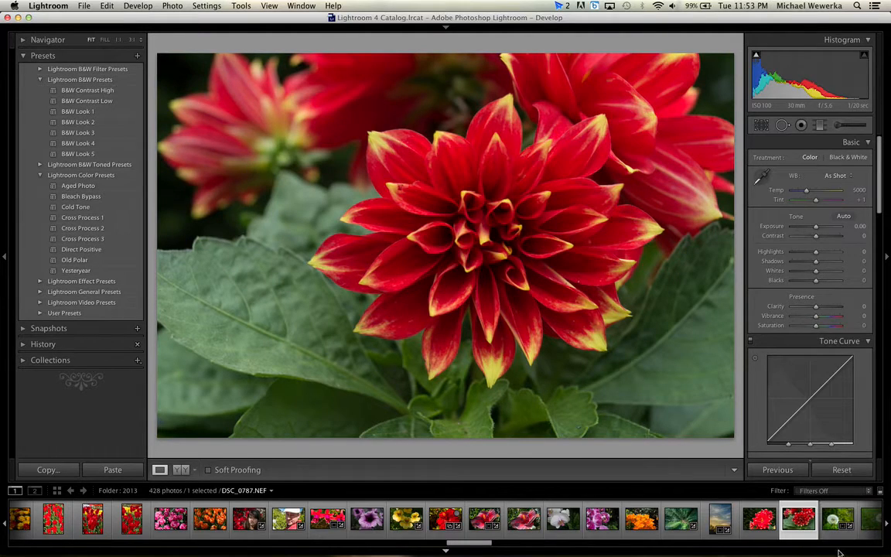
# Open the cheetah photo DSC_0964.NEF from the filmstrip, examine its eye at 1:1 magnification, and return to the full view.
pyautogui.moveTo(462, 544); pyautogui.dragTo(516, 546)
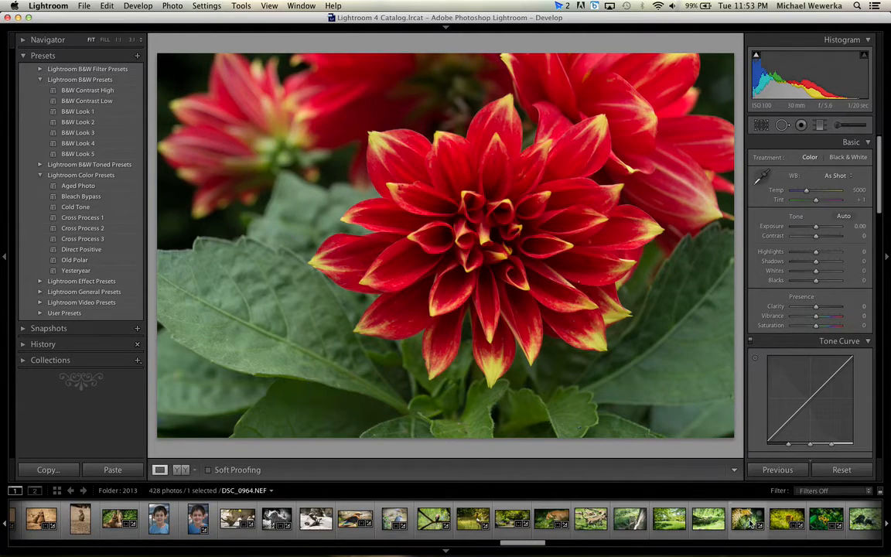
pyautogui.click(748, 523)
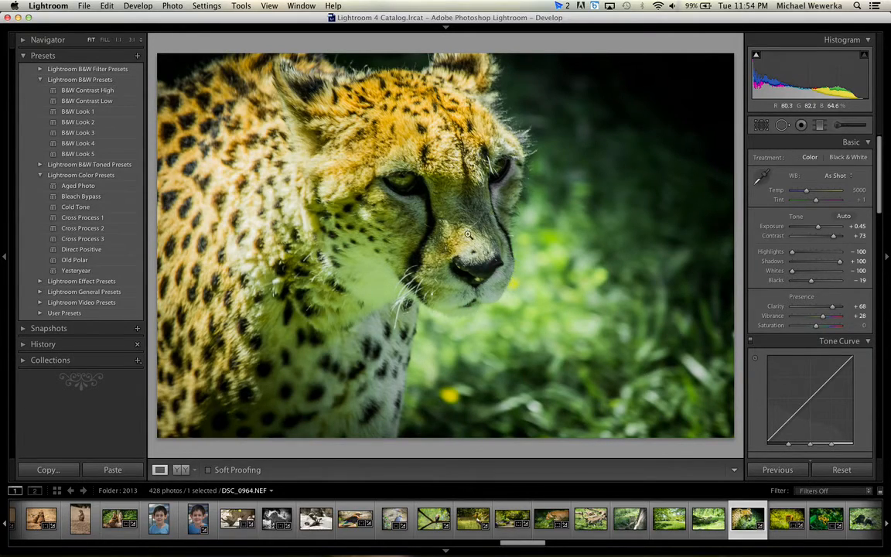
pyautogui.click(461, 207)
pyautogui.click(459, 211)
pyautogui.click(401, 181)
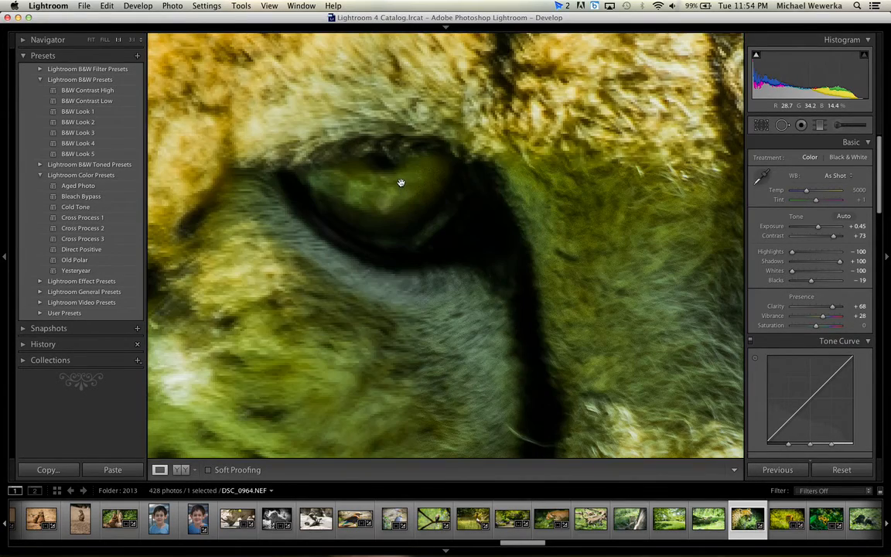
pyautogui.click(400, 181)
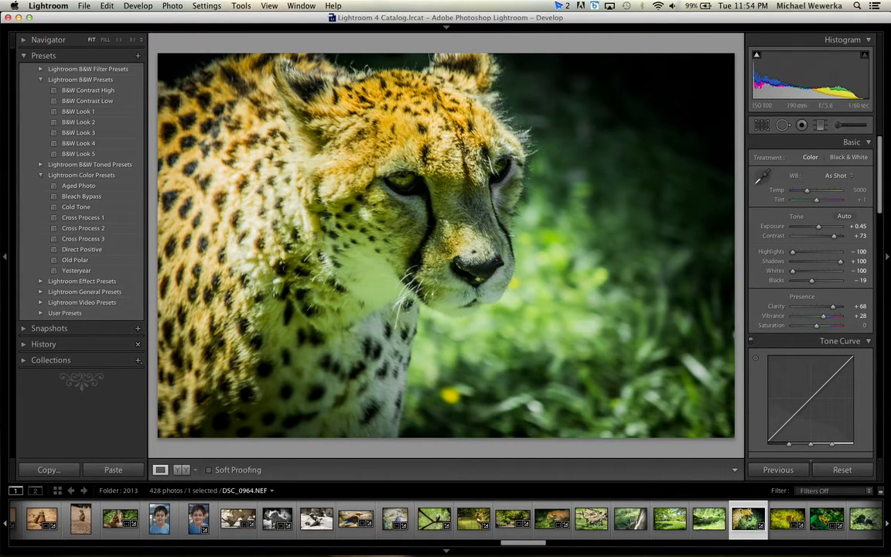
# Move the Lightroom window aside to uncover the desktop, switch to QuickTime Player and bring up its screen recording commands.
pyautogui.moveTo(881, 147)
pyautogui.mouseDown()
pyautogui.moveTo(881, 387)
pyautogui.moveTo(877, 135)
pyautogui.mouseUp()
pyautogui.moveTo(678, 17); pyautogui.dragTo(431, 17)
pyautogui.moveTo(673, 551)
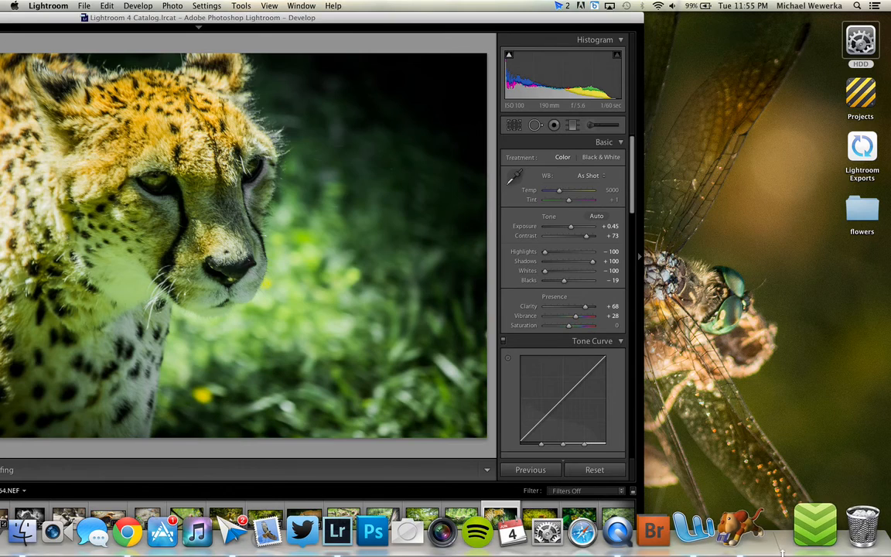
pyautogui.click(656, 532)
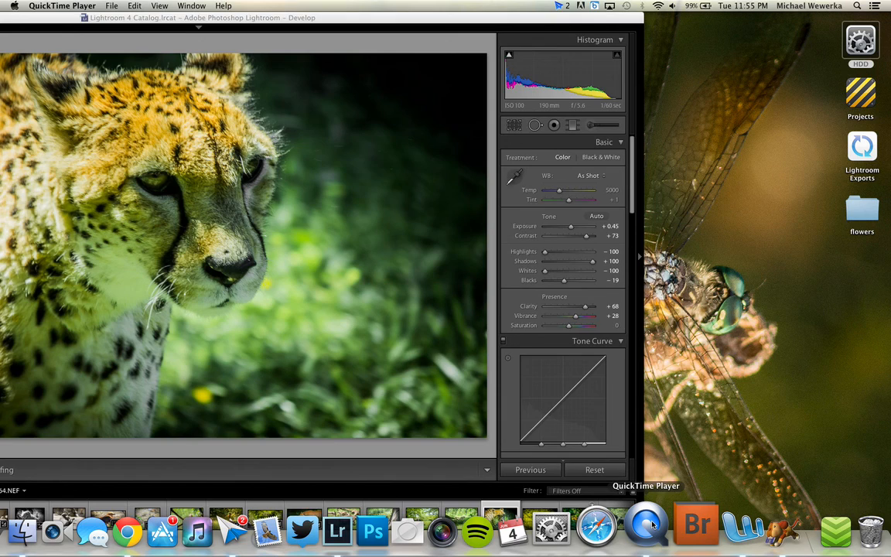
pyautogui.rightClick(652, 525)
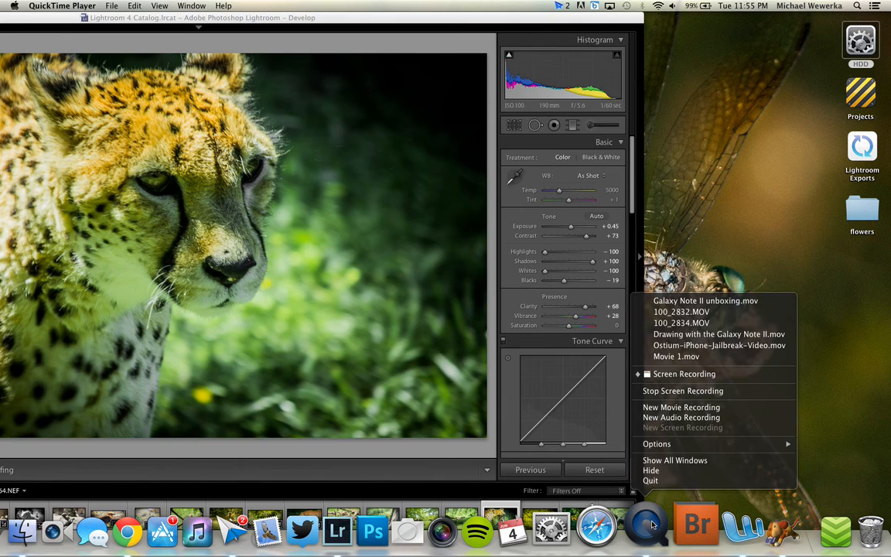